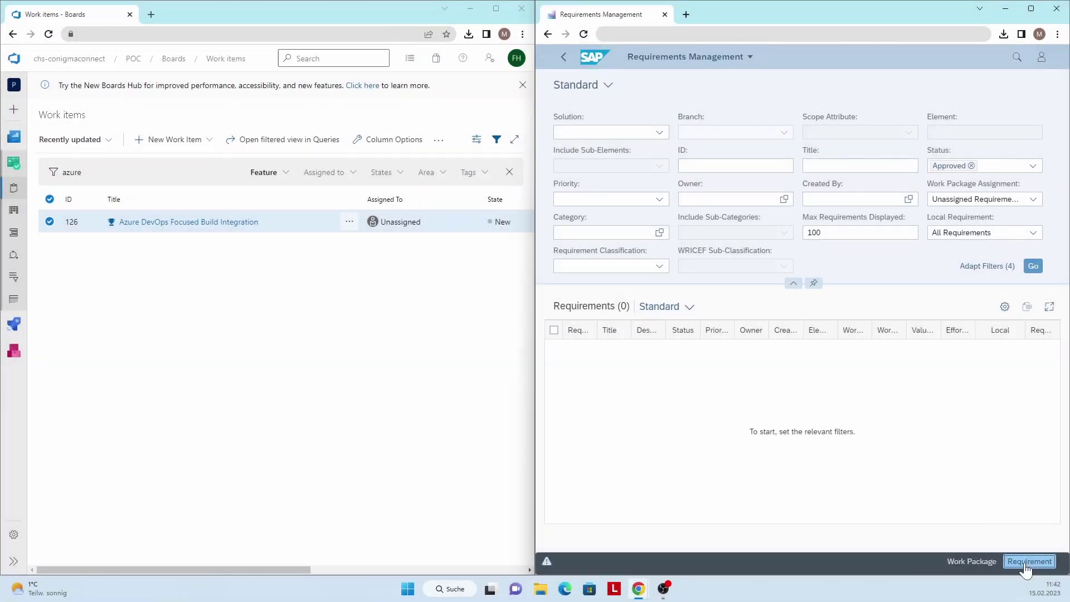
Start a new requirement titled Azure DevOps Focused Build Demo, priority 3: Medium, owner set, category Networking
left_click(1027, 561)
left_click(1016, 524)
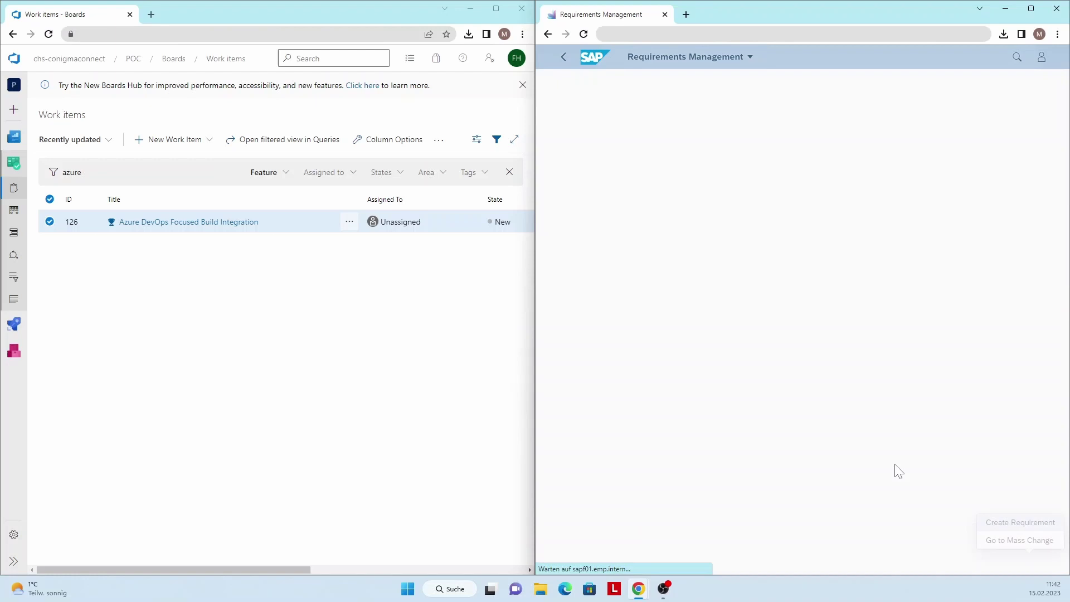
left_click(678, 140)
type("Azure DevOps Focused Build Demo")
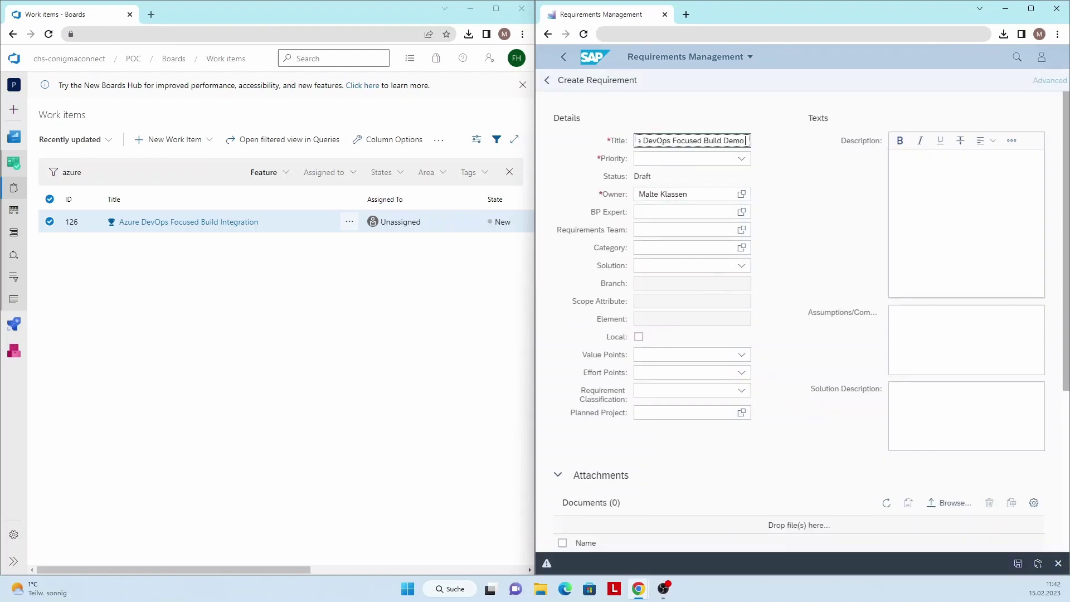
left_click(716, 158)
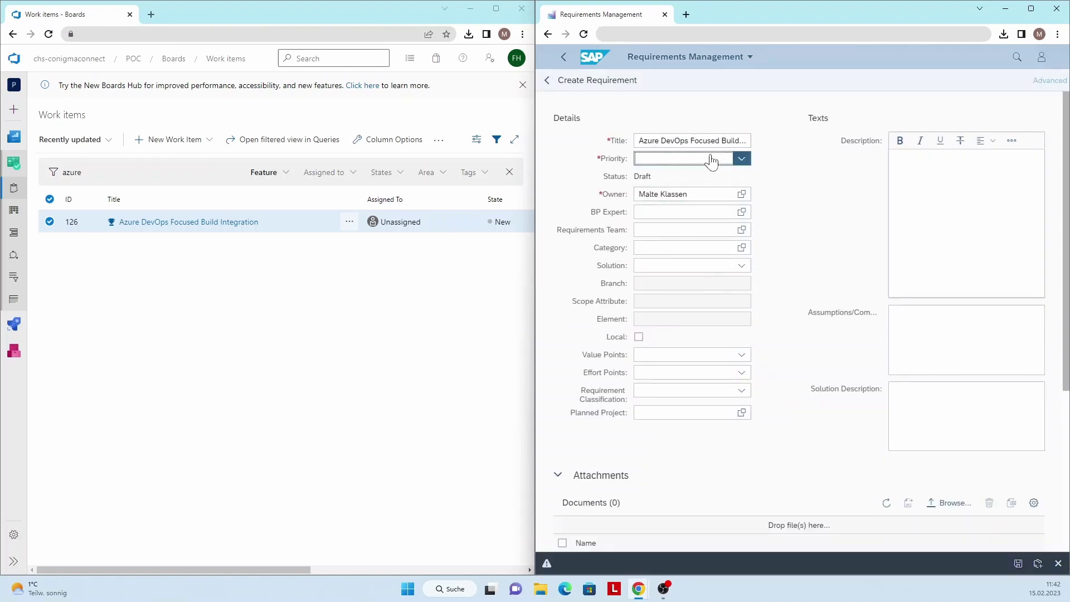
left_click(679, 227)
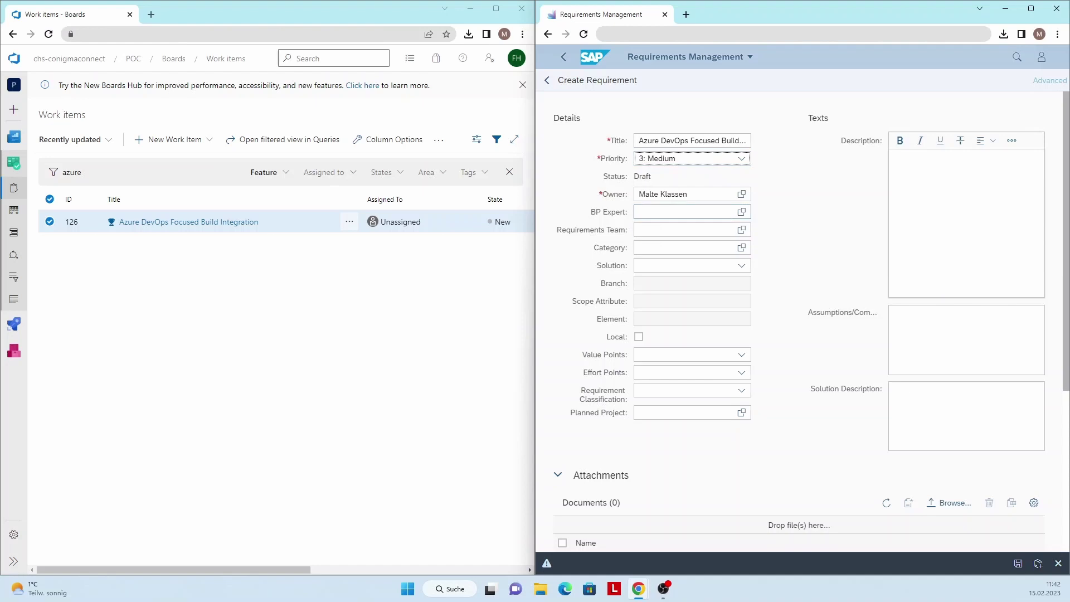
key("Tab")
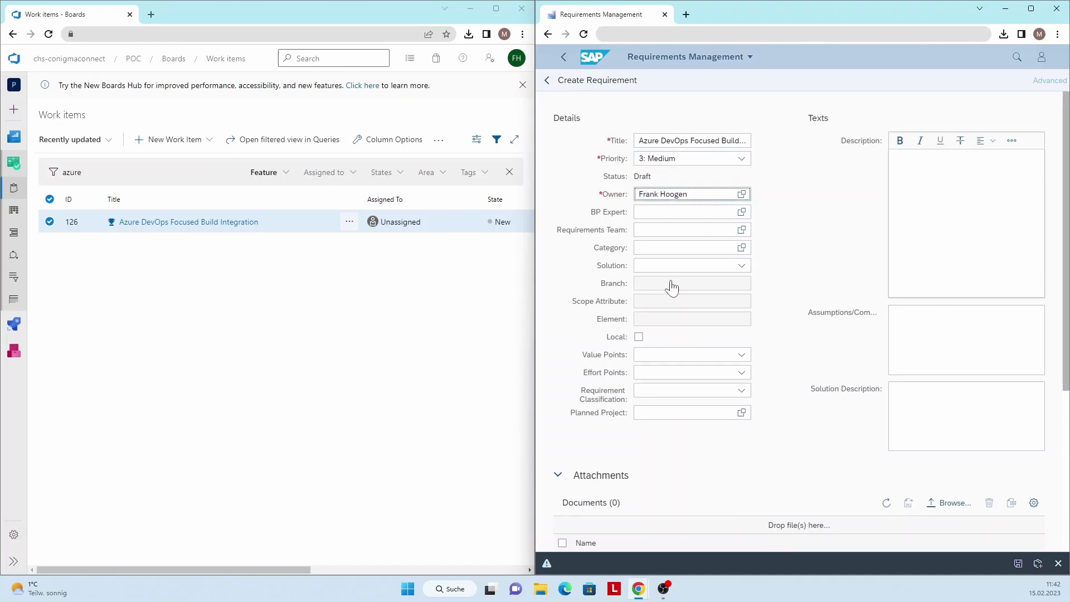
key("Tab")
key("Tab")
key("Tab")
type("Networking")
Assign GG Main Solution, classify as WRICEF with Workflow, Interface and Conversion, and save the requirement
left_click(668, 266)
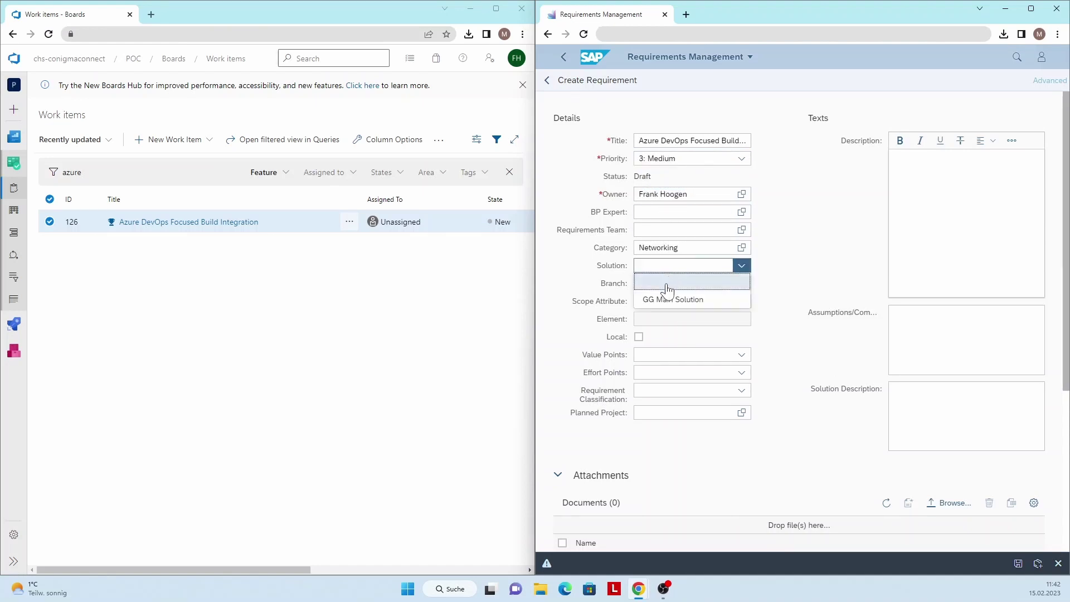
left_click(668, 295)
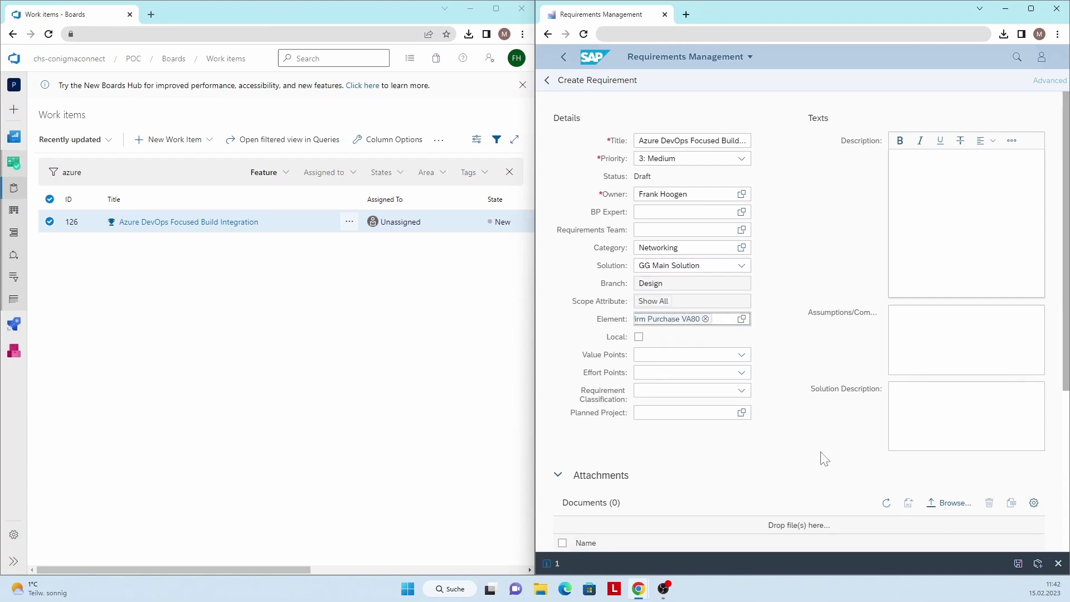
left_click(689, 393)
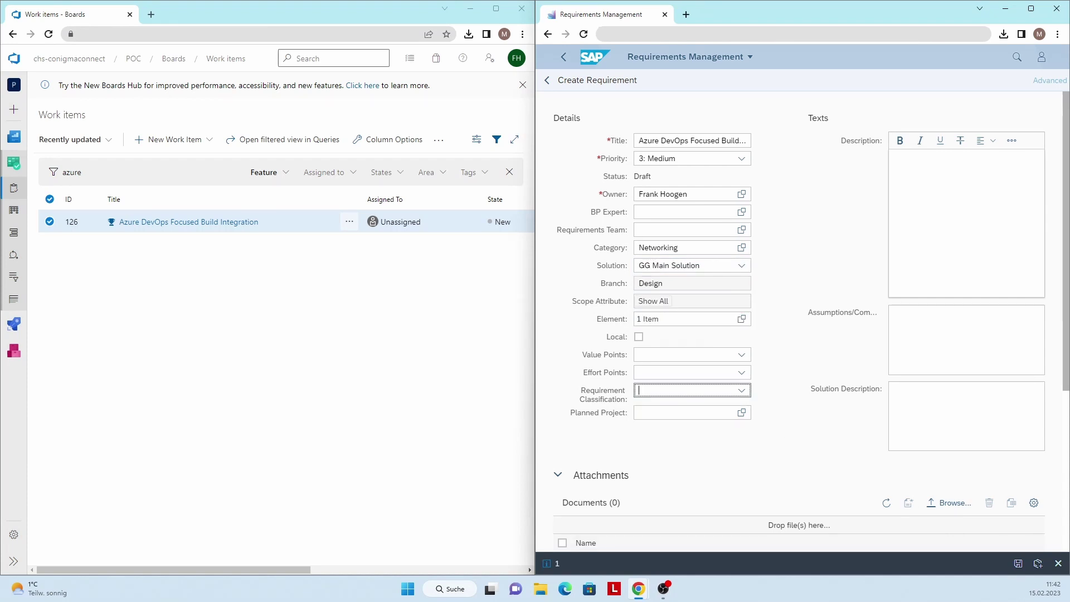
left_click(741, 390)
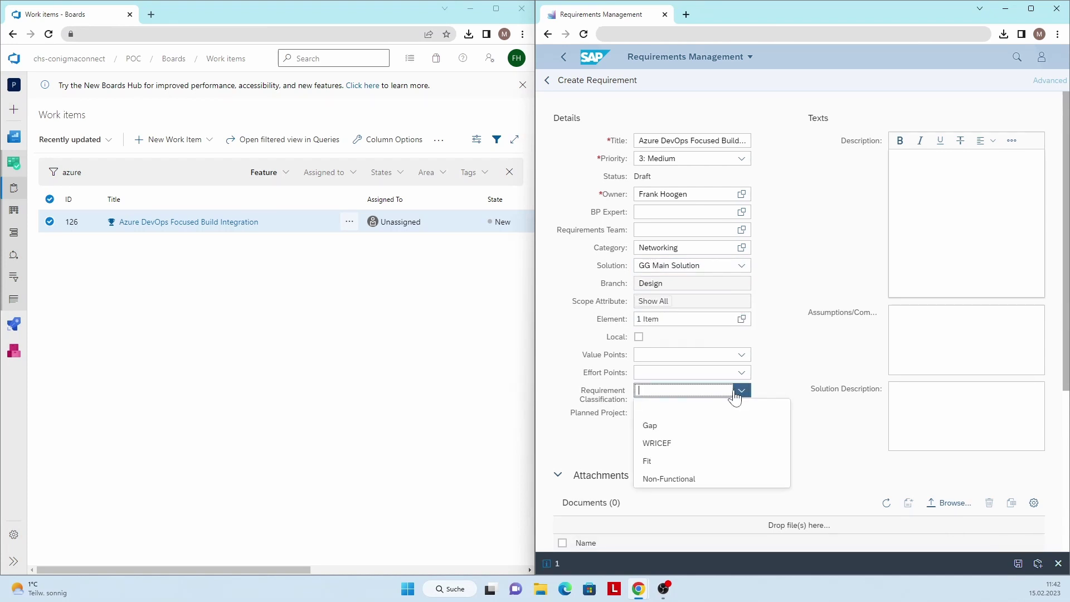
left_click(690, 442)
left_click(663, 407)
left_click(662, 425)
left_click(666, 443)
scroll(733, 456, "down", 3)
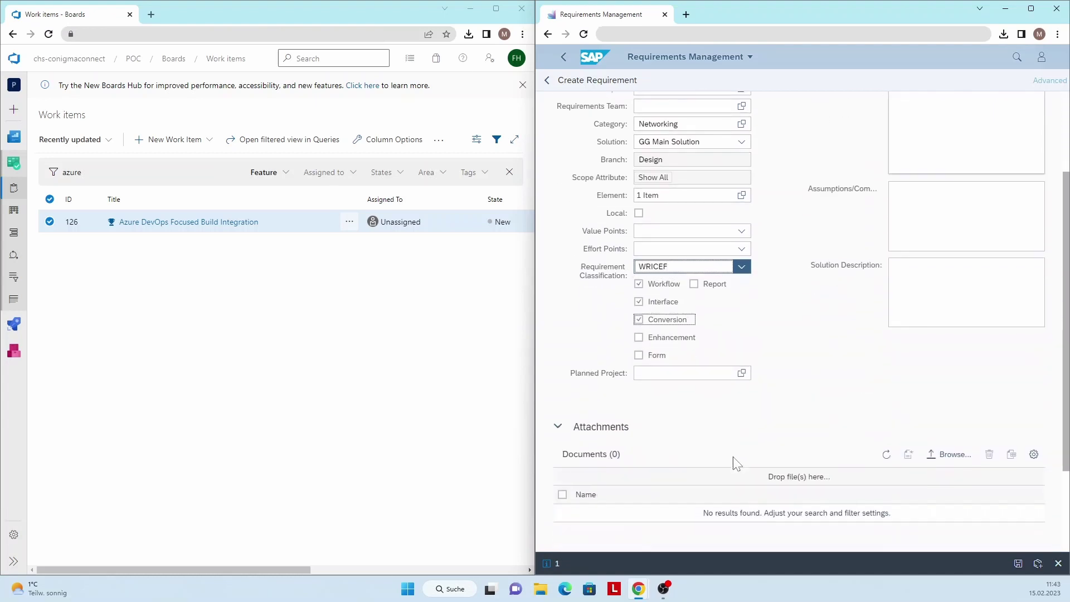
left_click(1018, 564)
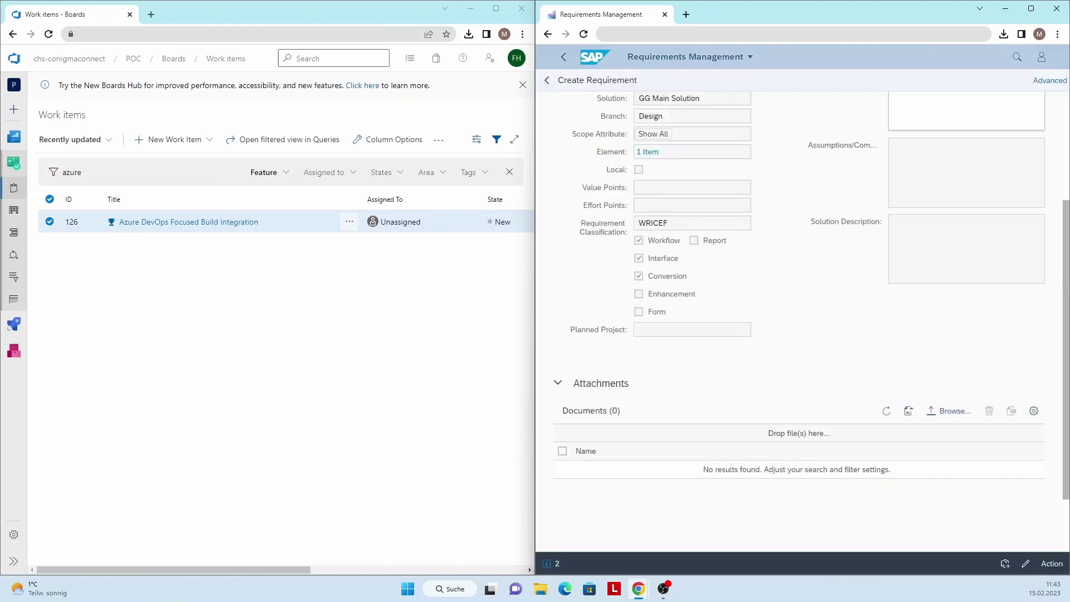
Reload Boards and save feature 127 with Focused Build project GG DEMO PROJECT and Wave 1
left_click(190, 198)
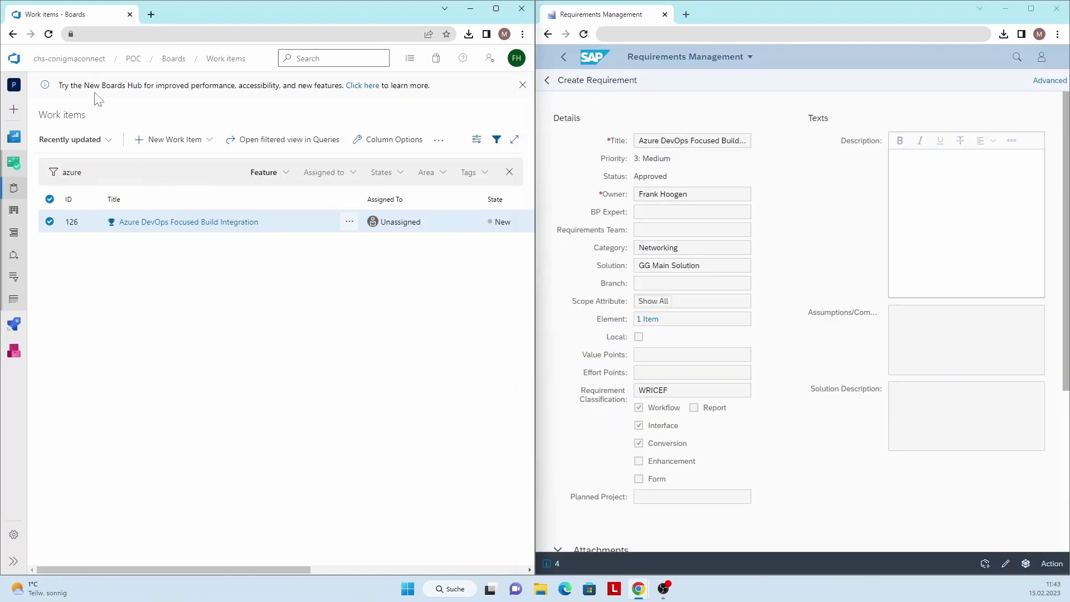
left_click(50, 35)
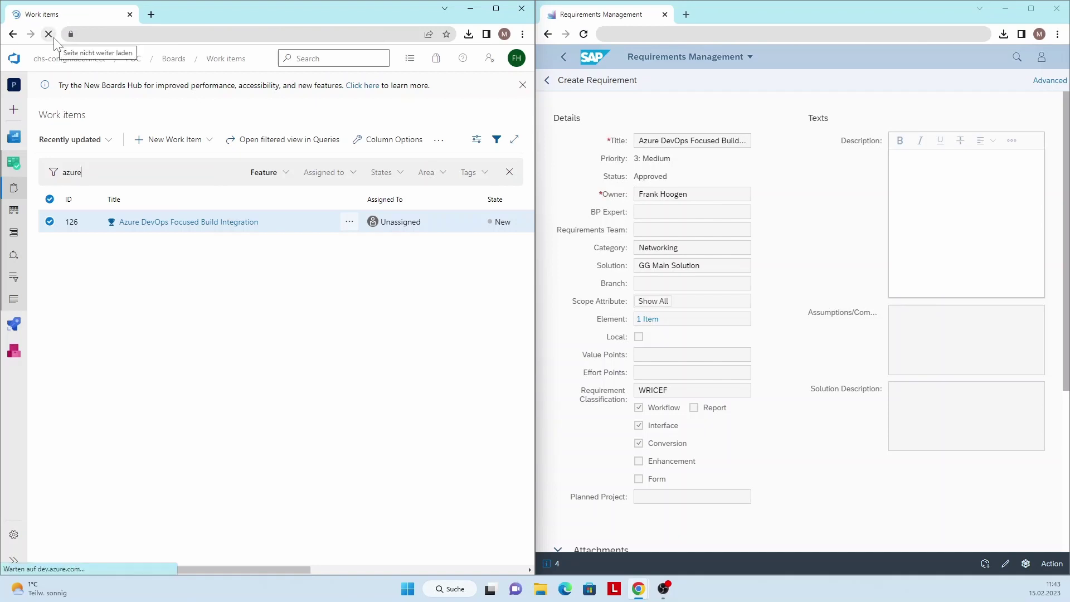
left_click(148, 220)
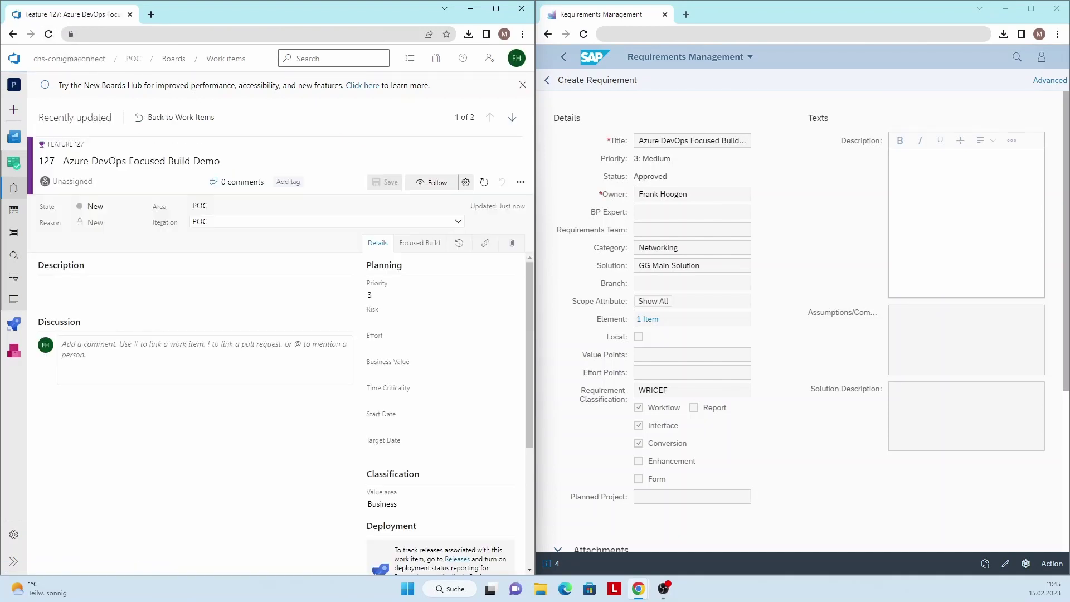
left_click(408, 254)
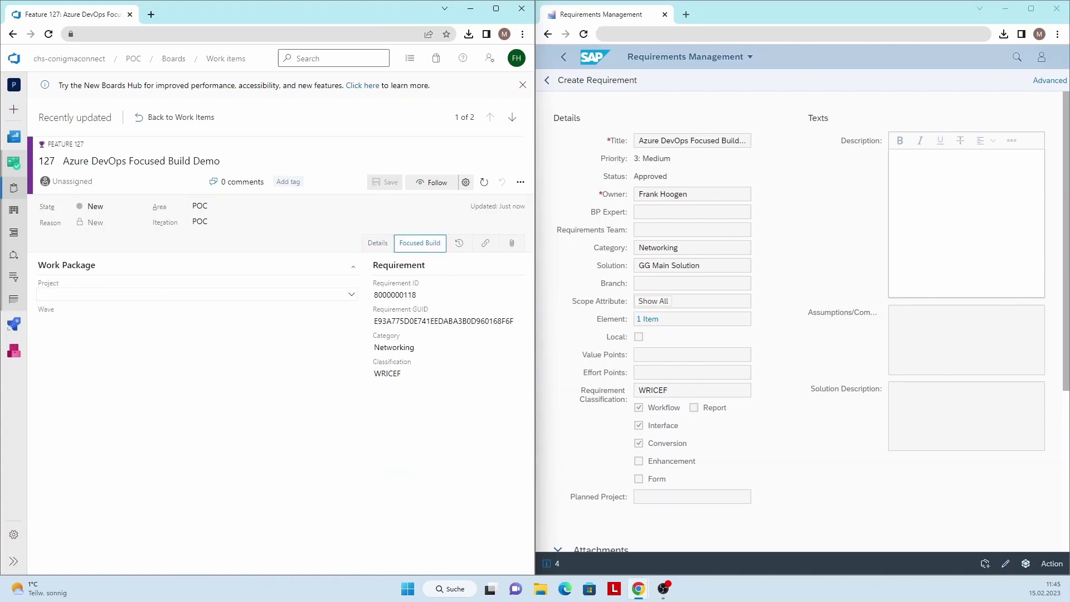
left_click(195, 294)
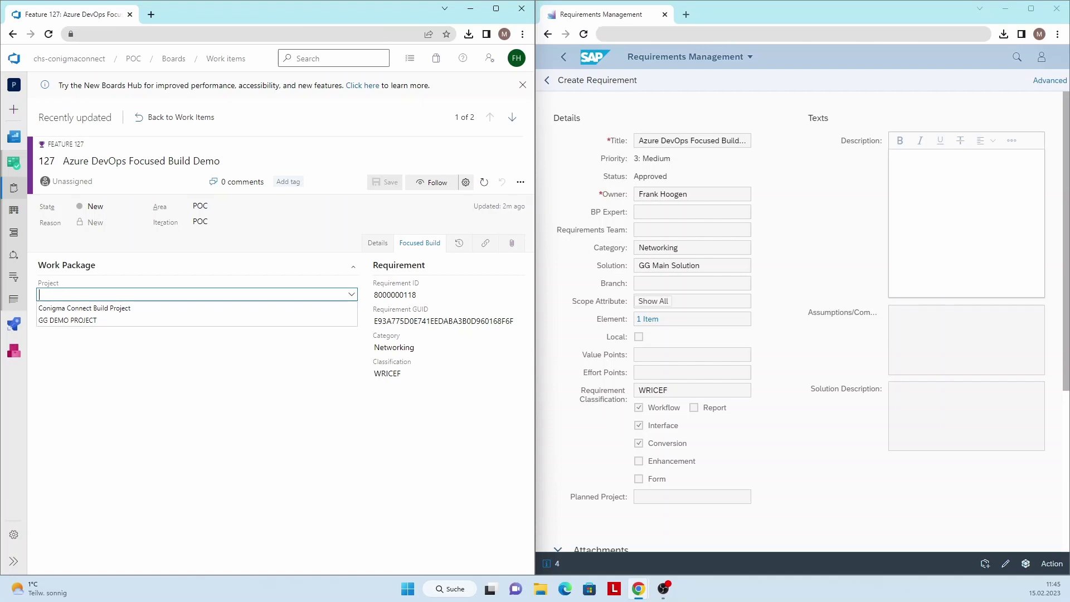
left_click(114, 320)
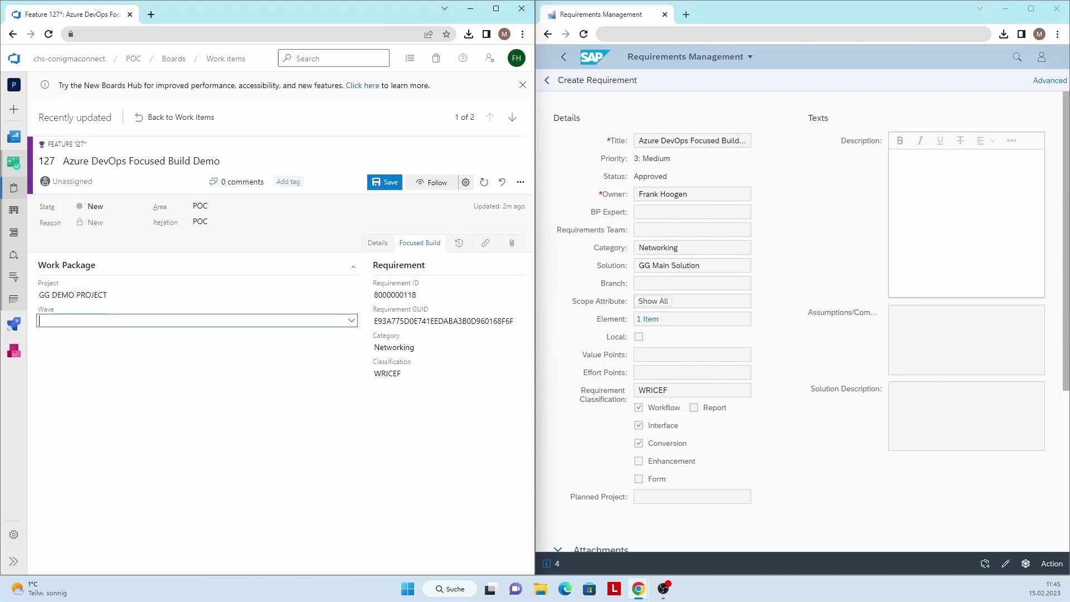
left_click(98, 337)
key("ctrl+s")
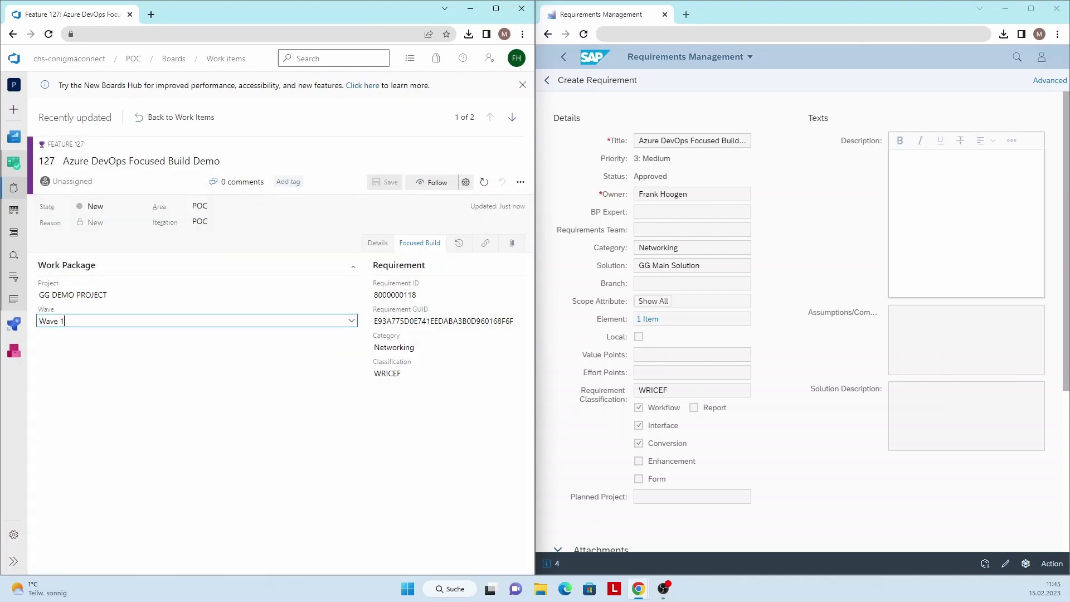
left_click(616, 96)
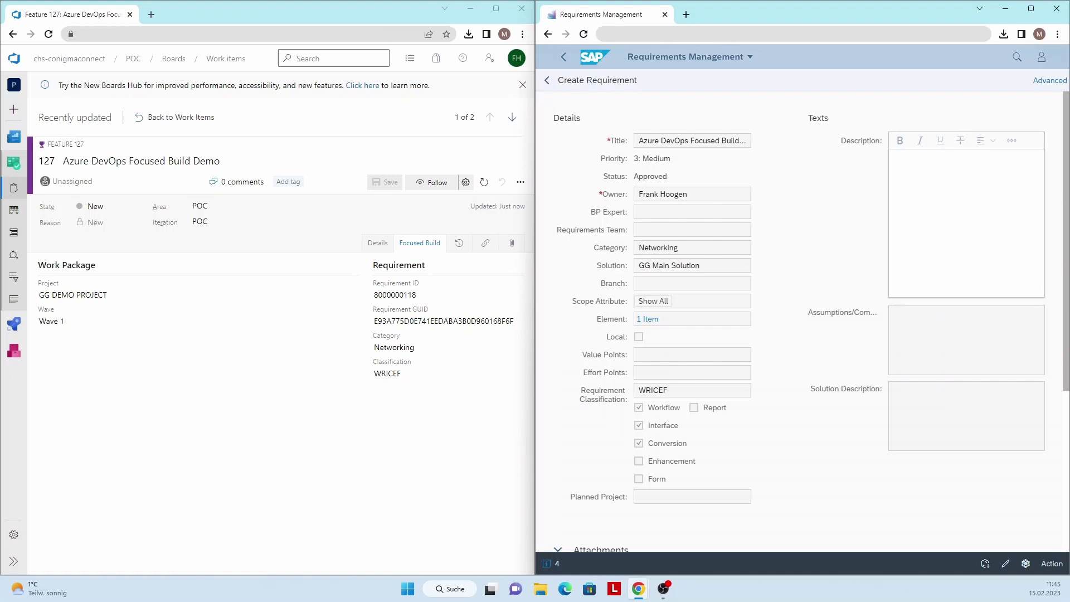
Rerun the requirements search, widen the Title column, and open the Azure DevOps Focused Build Demo work package
left_click(546, 81)
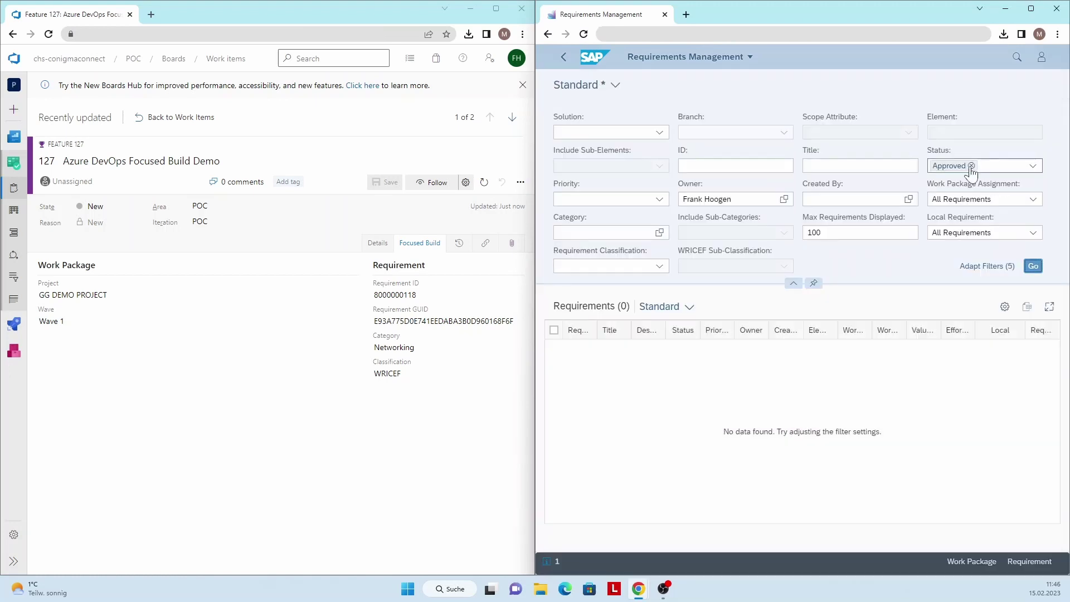
left_click(1032, 267)
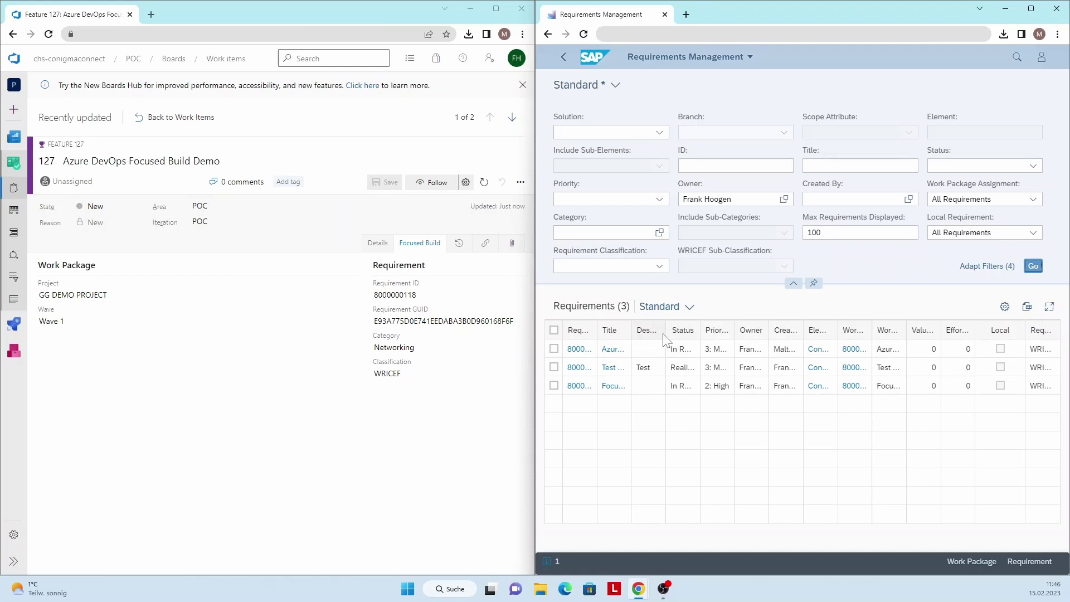
left_click_drag(631, 330, 686, 331)
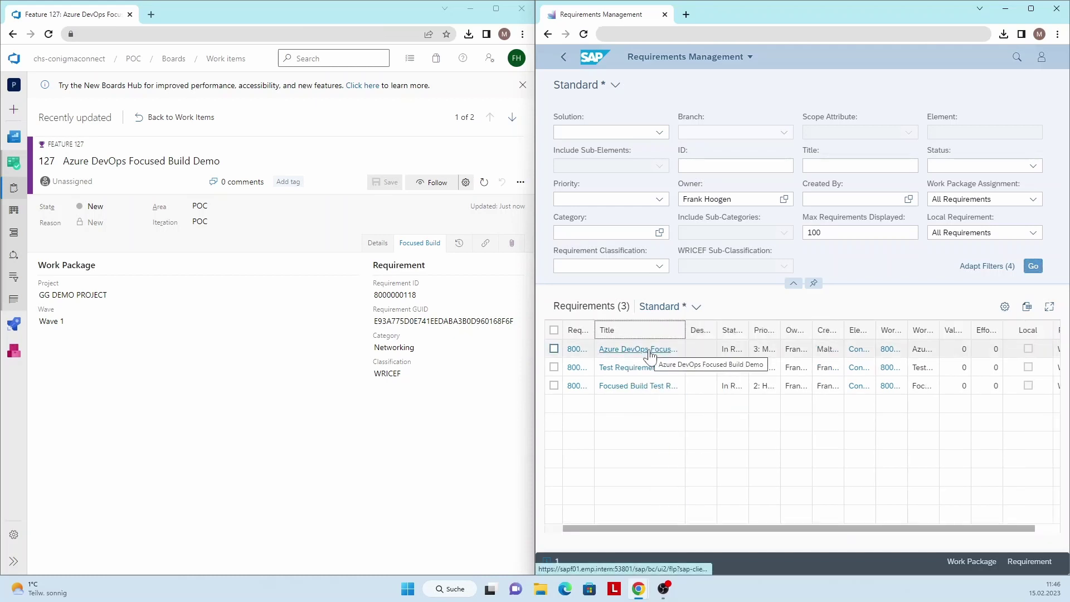
left_click(886, 355)
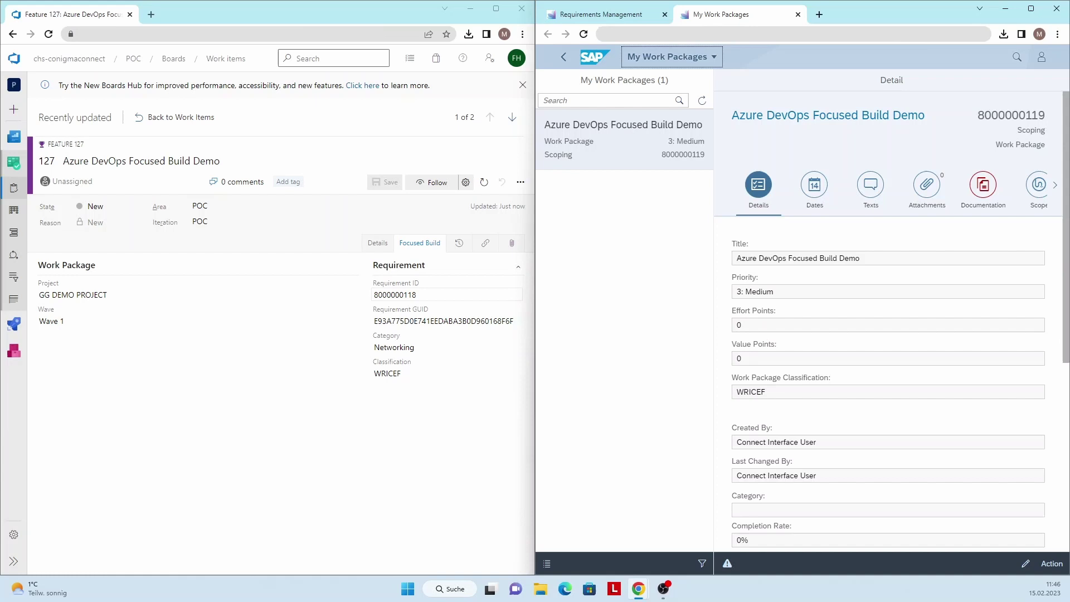
Add a new child user story titled Demo NC to feature 127
left_click(386, 246)
scroll(441, 370, "down", 4)
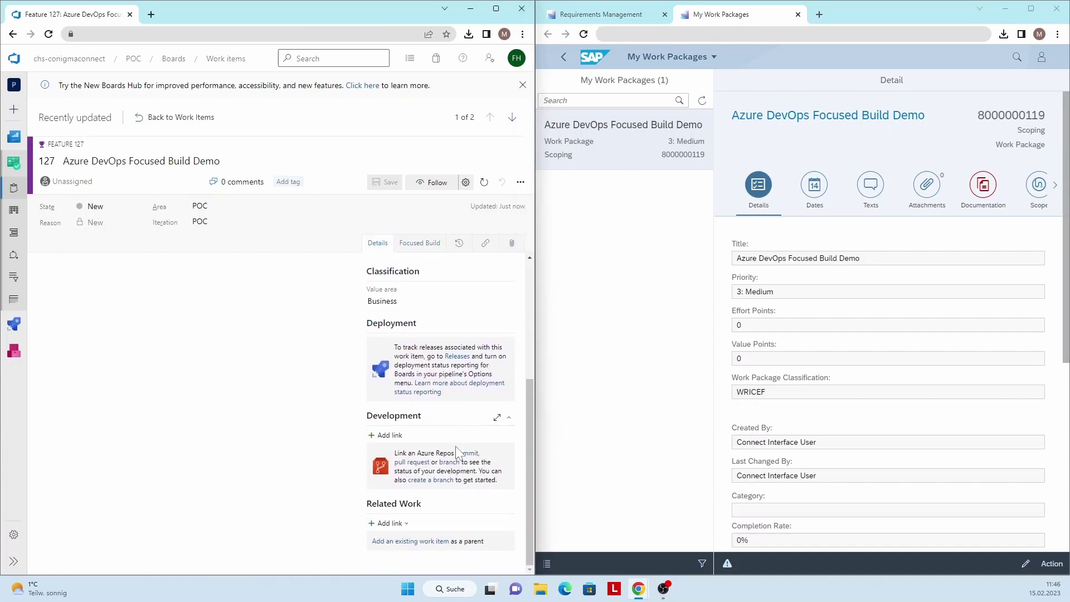
left_click(388, 523)
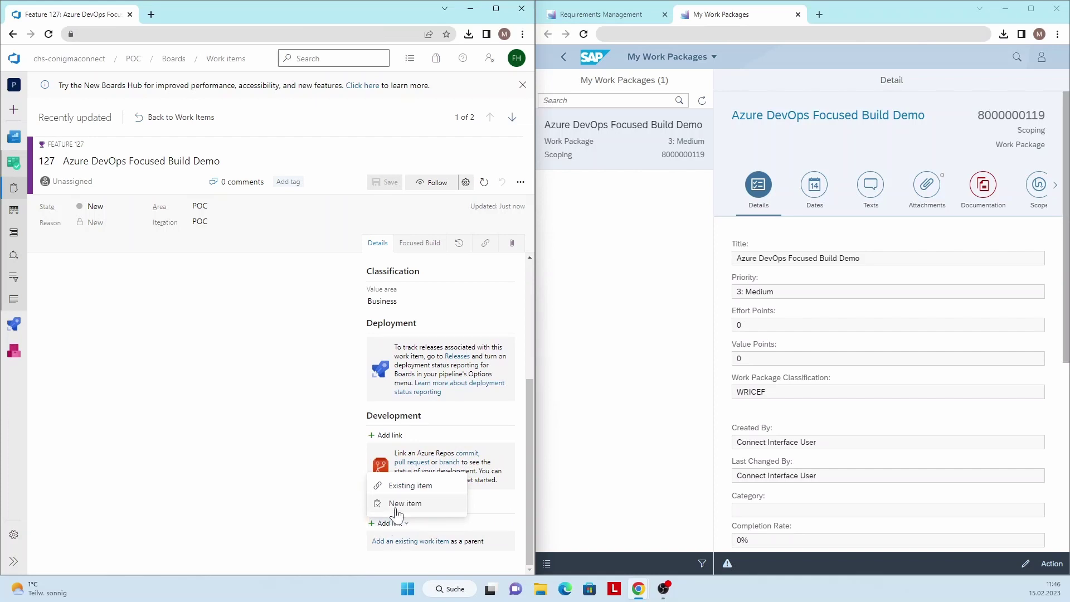
left_click(396, 505)
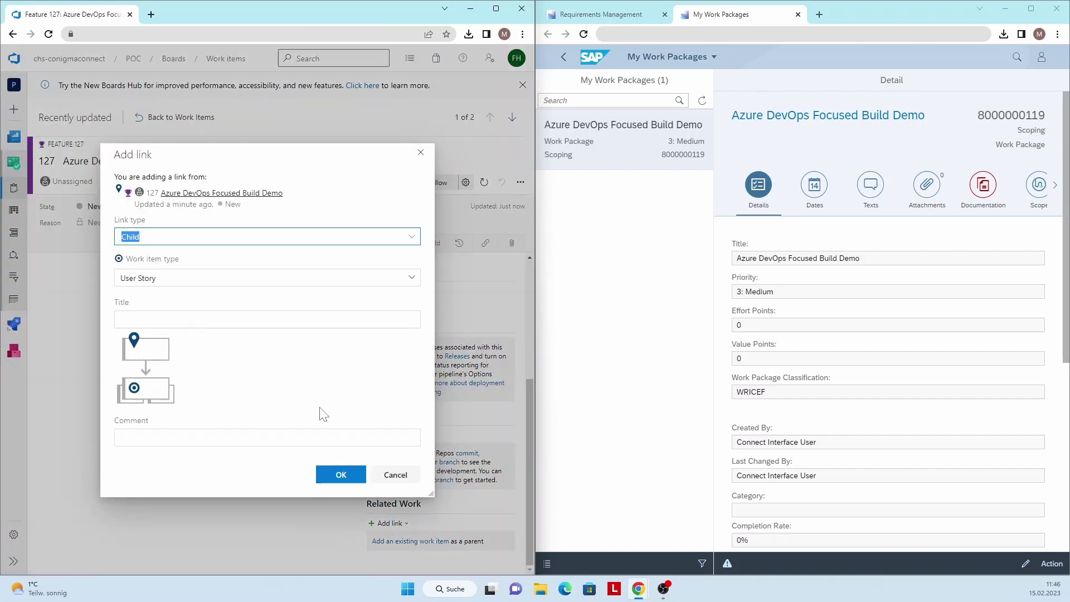
key("Tab")
key("Tab")
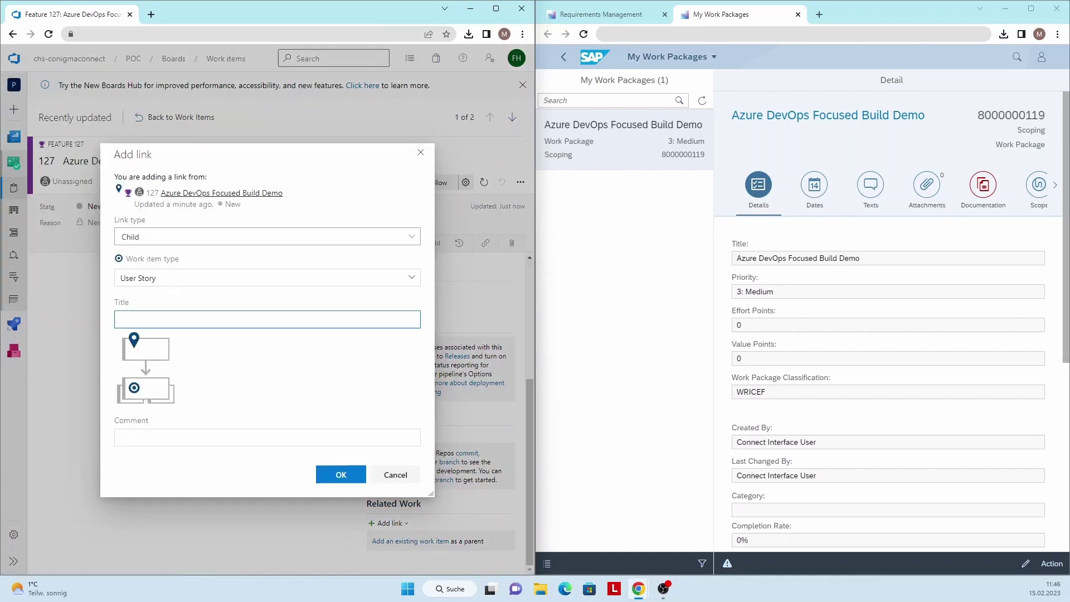
type("Demo NC")
left_click(338, 474)
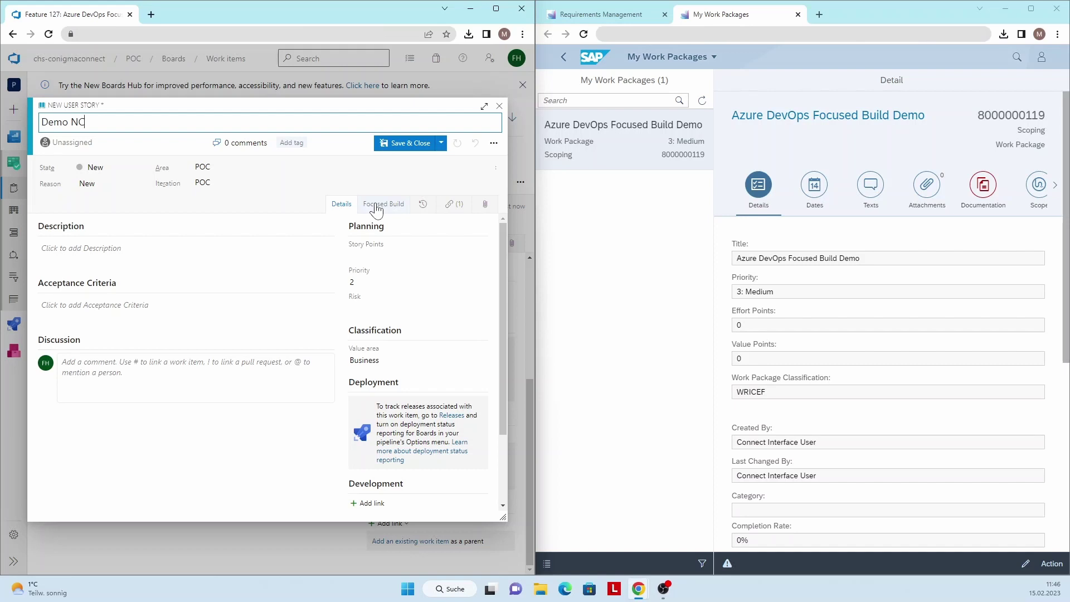
left_click(368, 282)
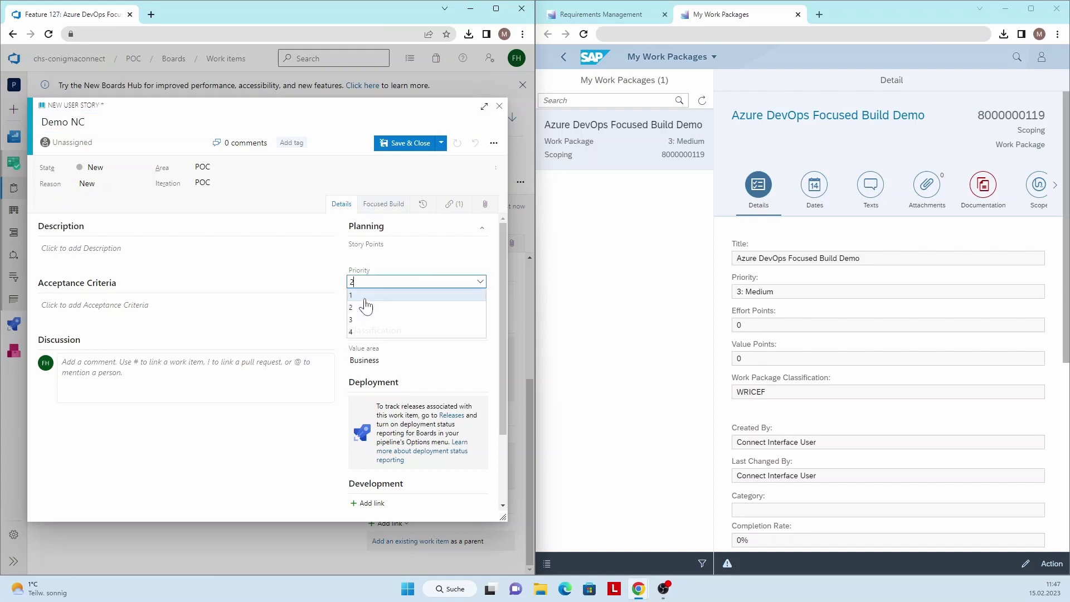
left_click(362, 332)
left_click(383, 204)
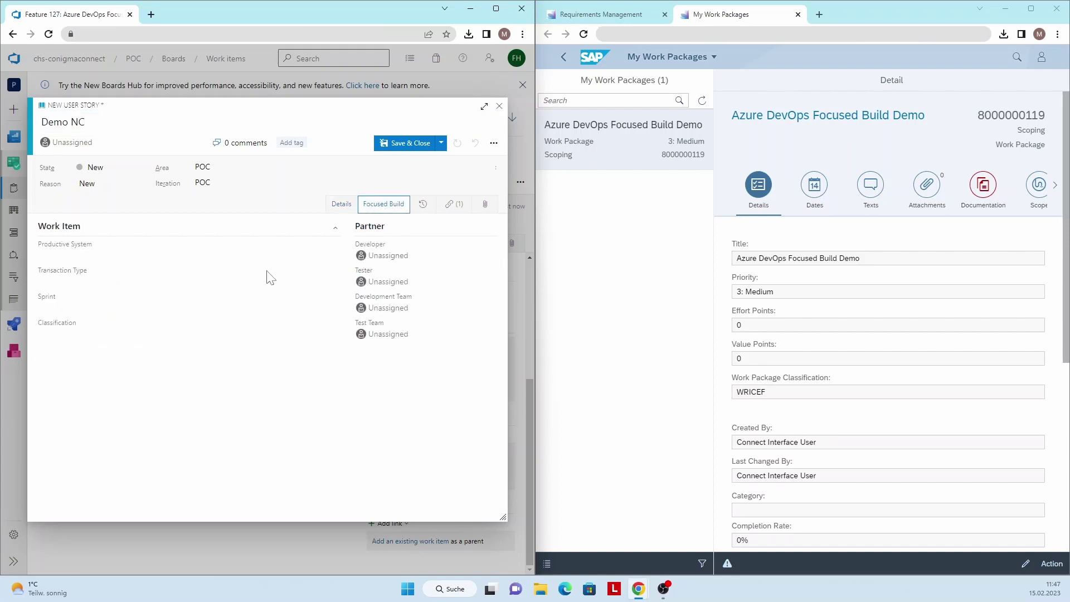
left_click(223, 255)
left_click(163, 280)
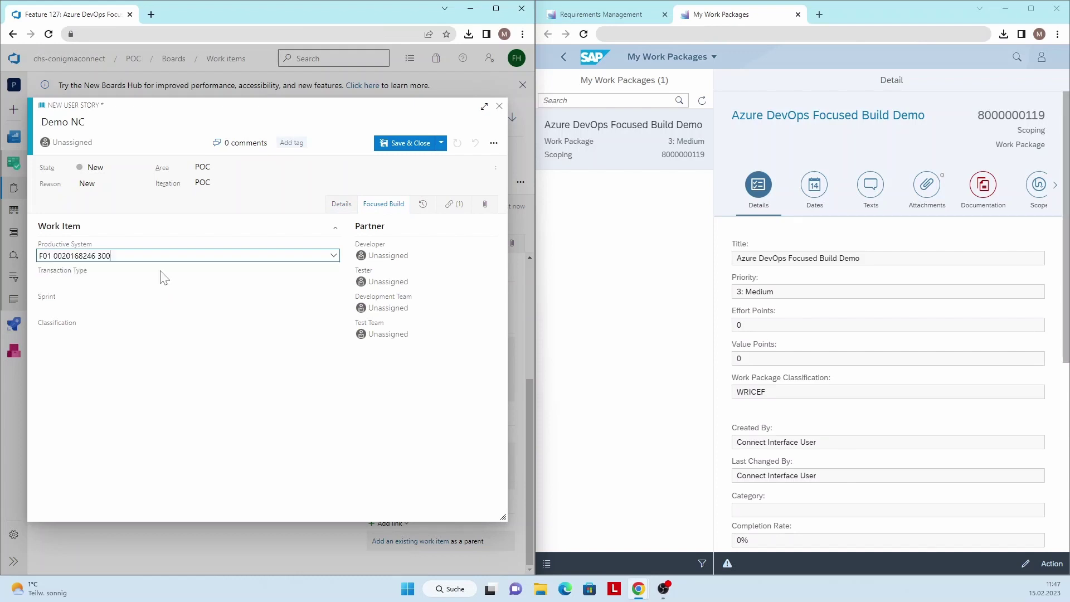
left_click(164, 279)
left_click(162, 308)
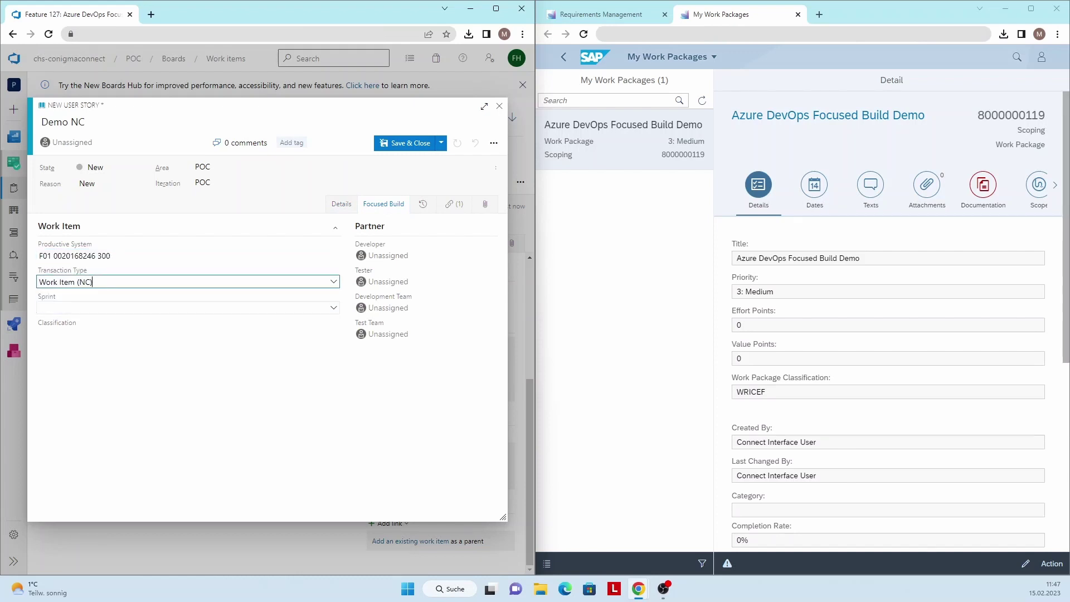
Set sprint Wave 1 : Sprint 1 and Conversion classification, assign the developer, and save the story
left_click(140, 308)
left_click(136, 323)
left_click(139, 333)
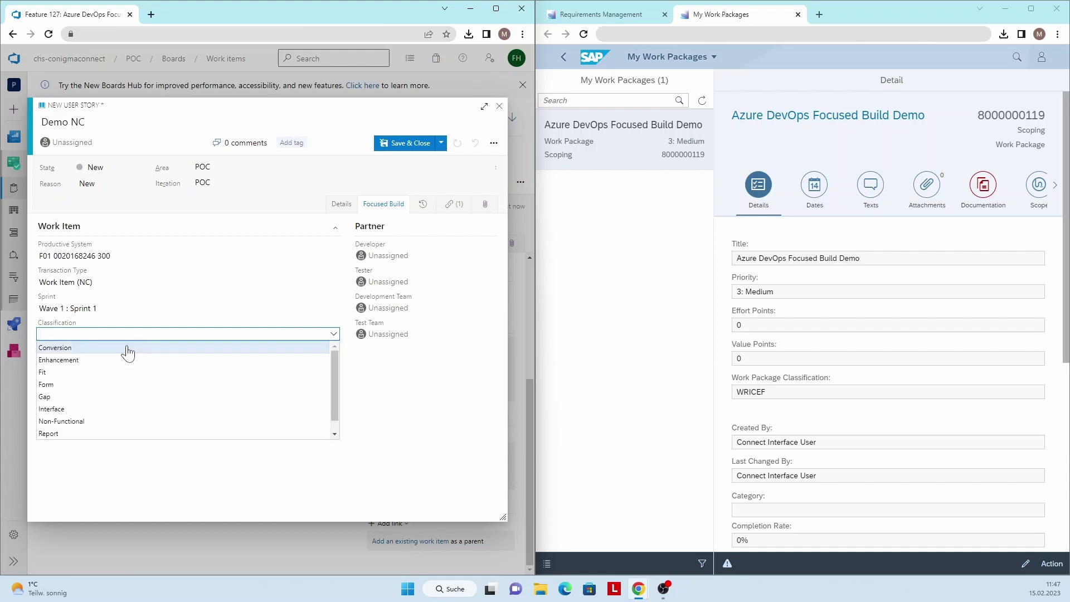
left_click(127, 349)
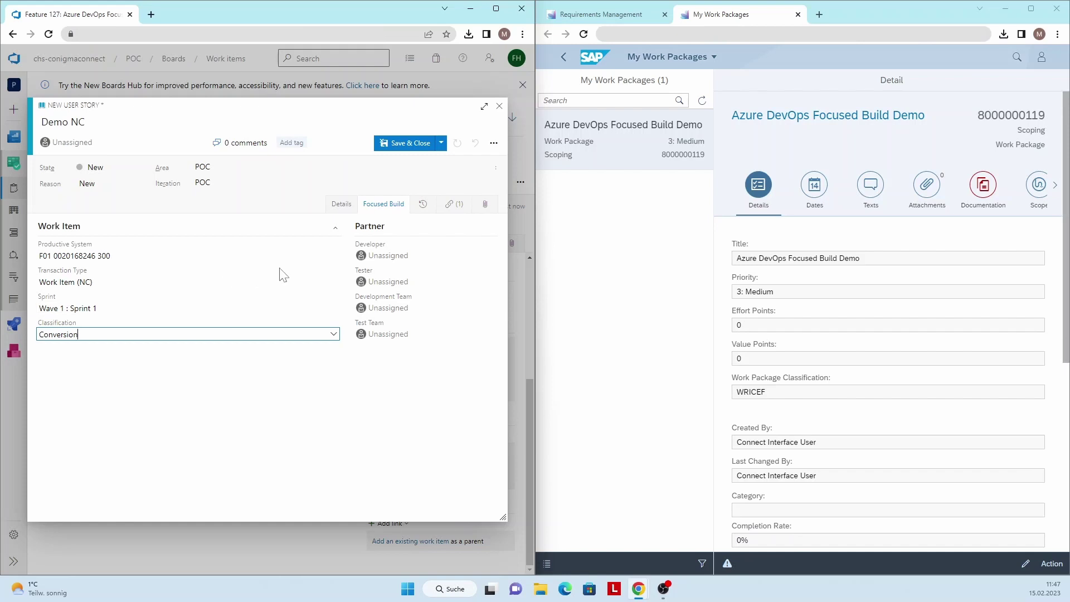
left_click(361, 258)
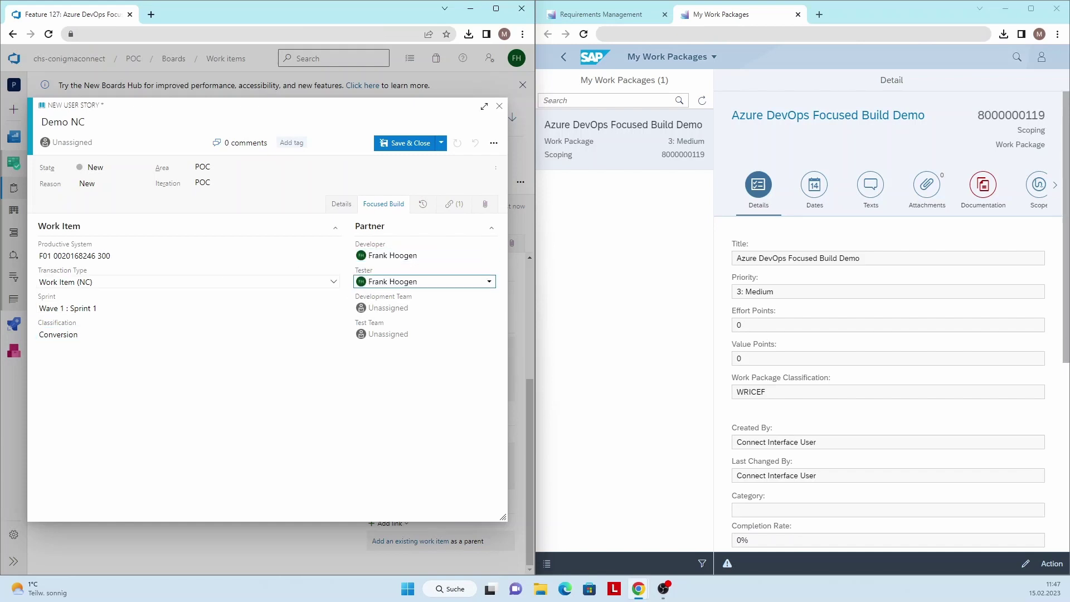
key("ctrl+s")
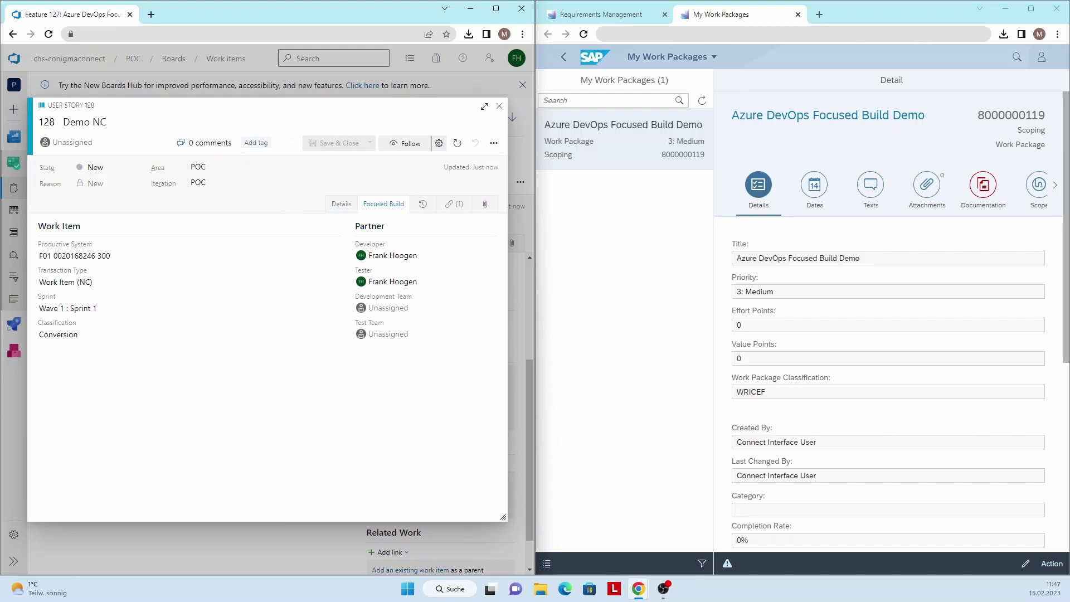
Show the scope items and review the Demo NC work item's edit form, then cancel without saving
left_click(1033, 189)
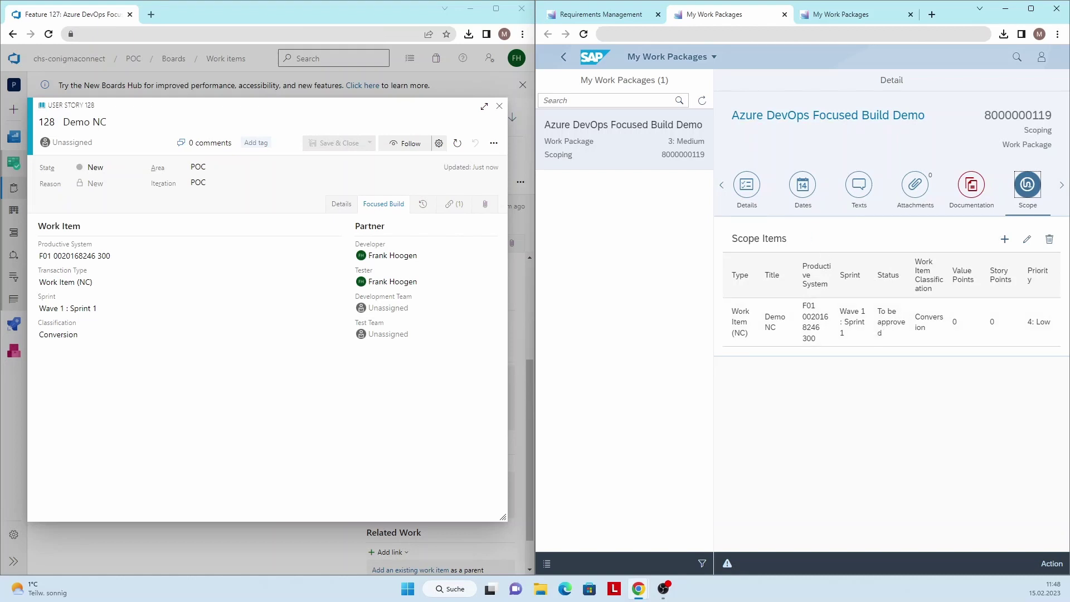
left_click(1027, 239)
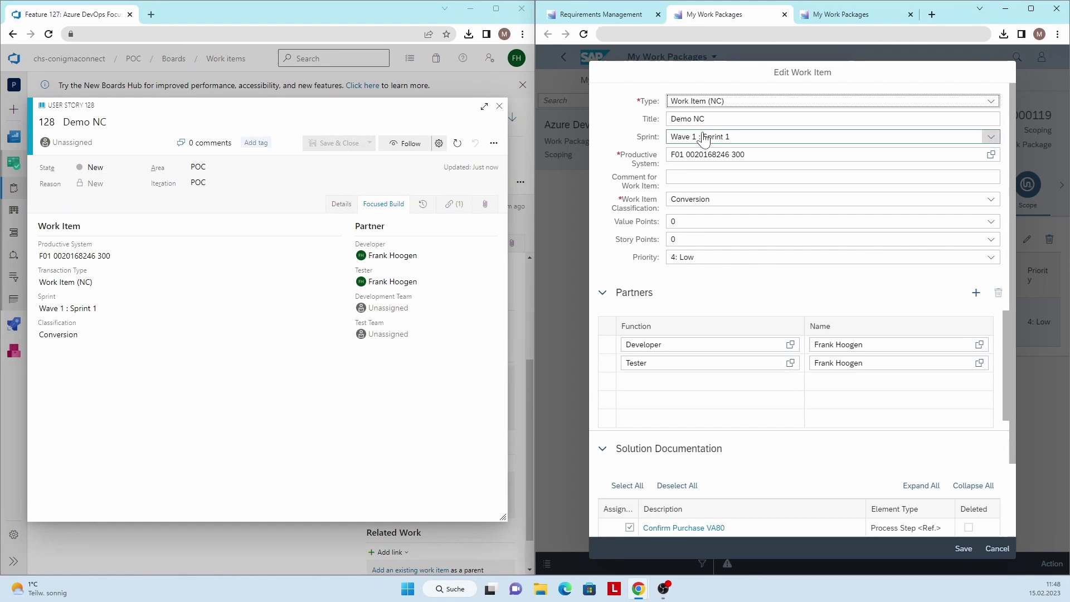
left_click(725, 154)
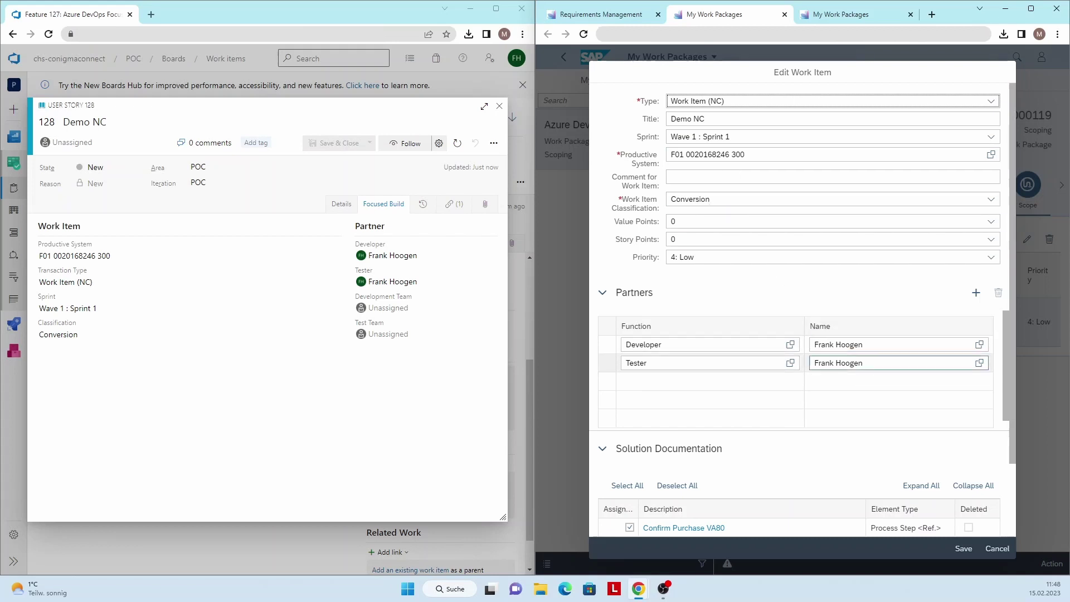
left_click_drag(1004, 356, 1006, 376)
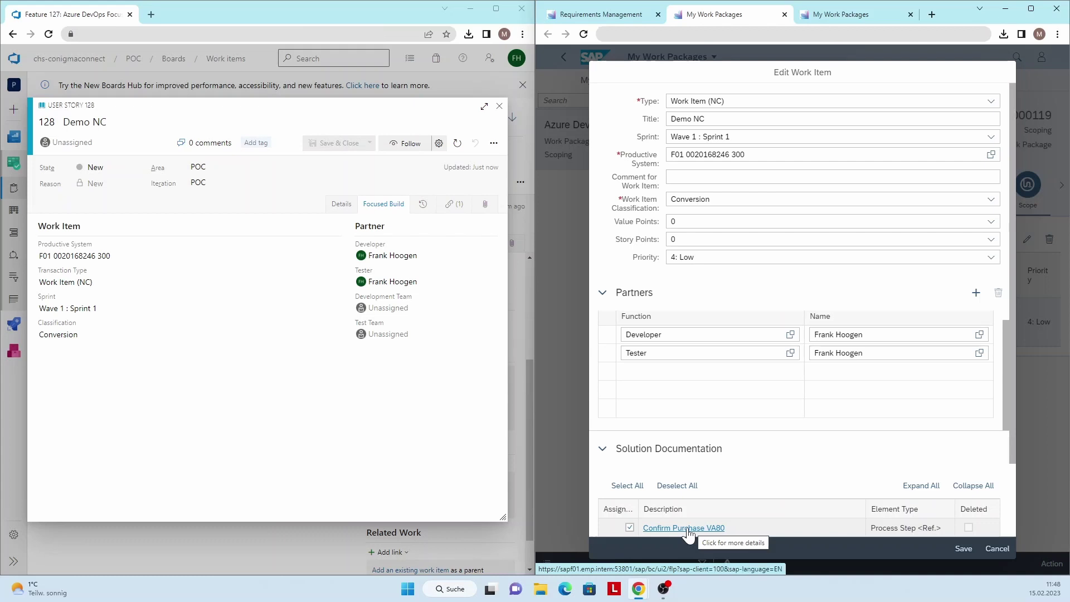
left_click(994, 549)
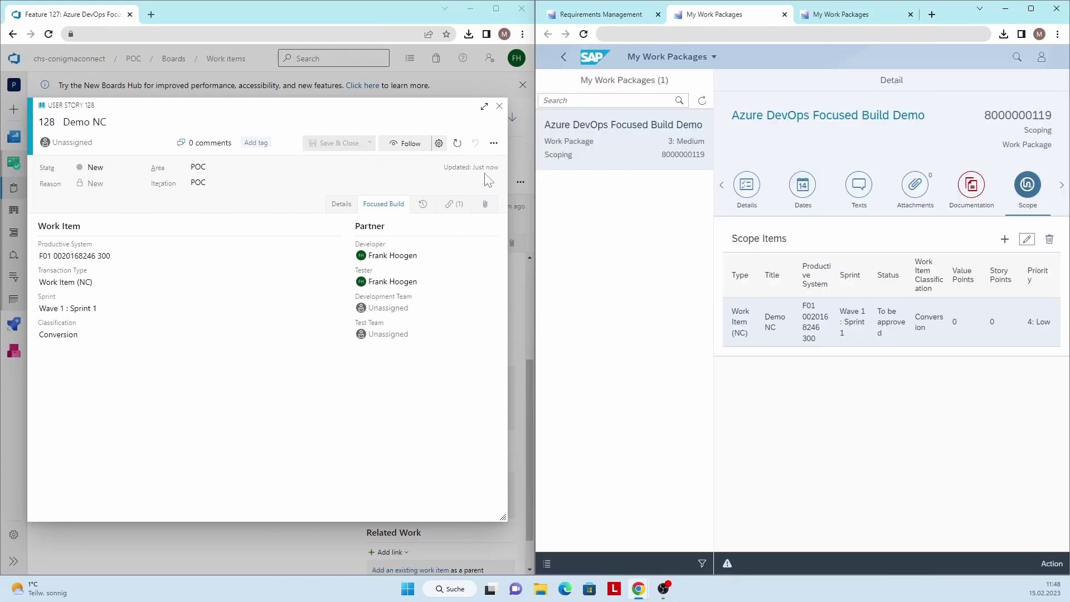
Close story 128 and add a new child user story titled Demo GC to feature 127
left_click(499, 106)
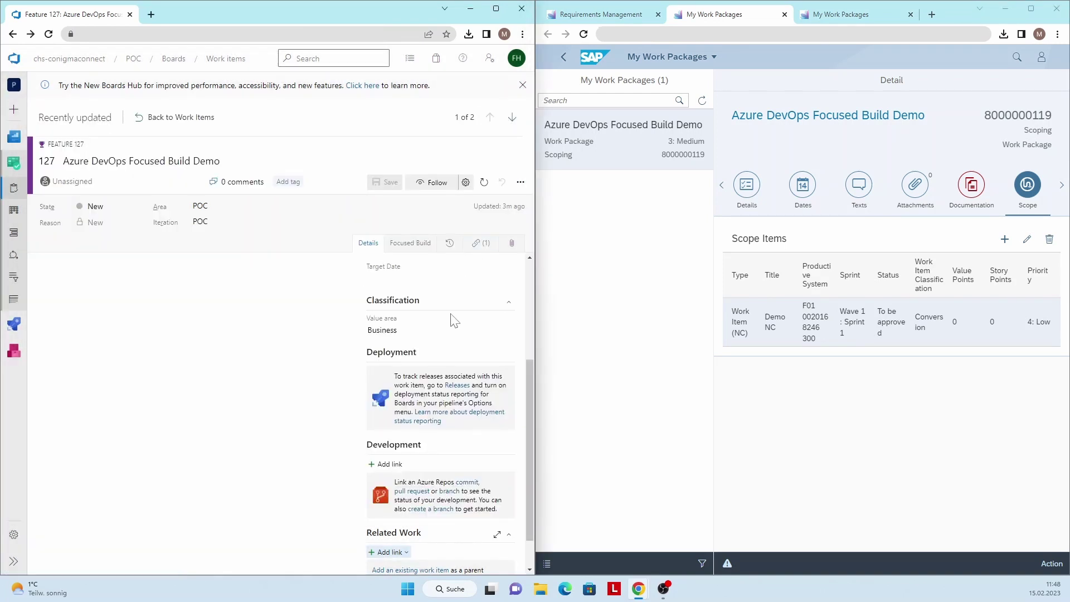
scroll(454, 321, "down", 1)
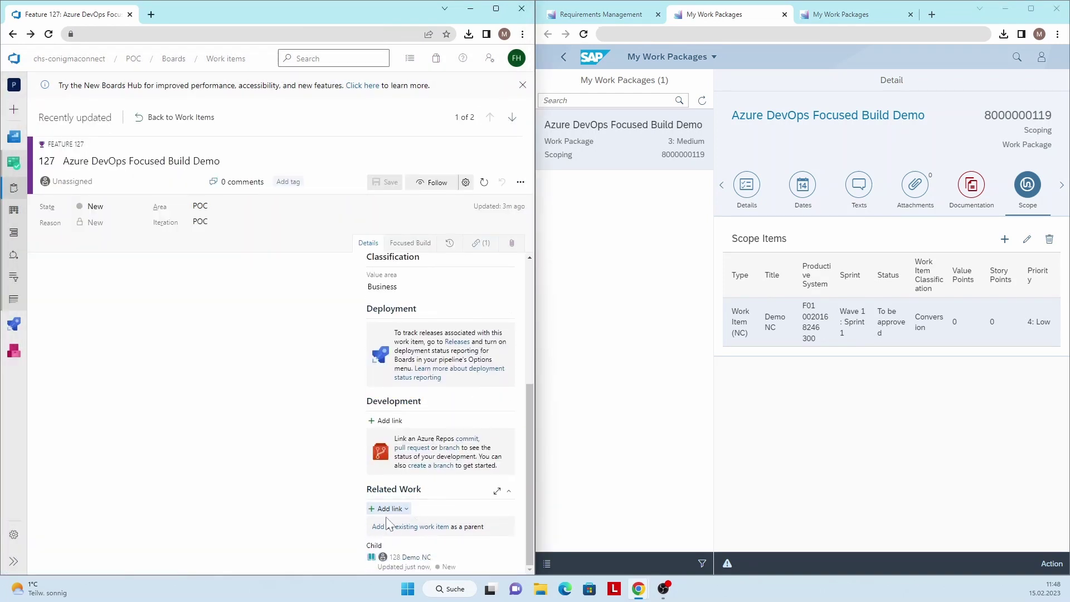
left_click(388, 508)
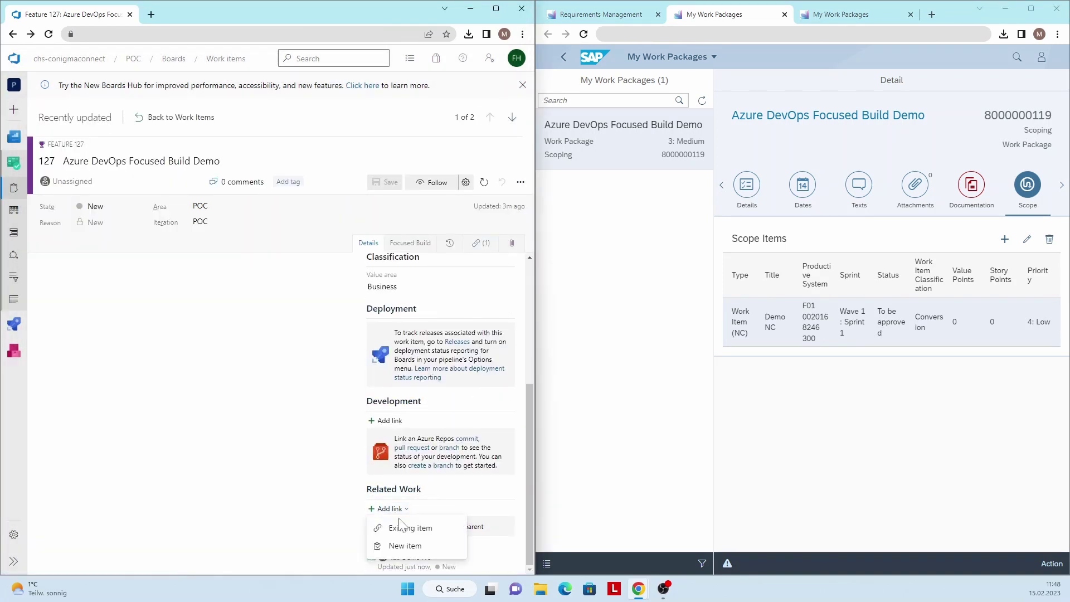
left_click(406, 547)
left_click(267, 319)
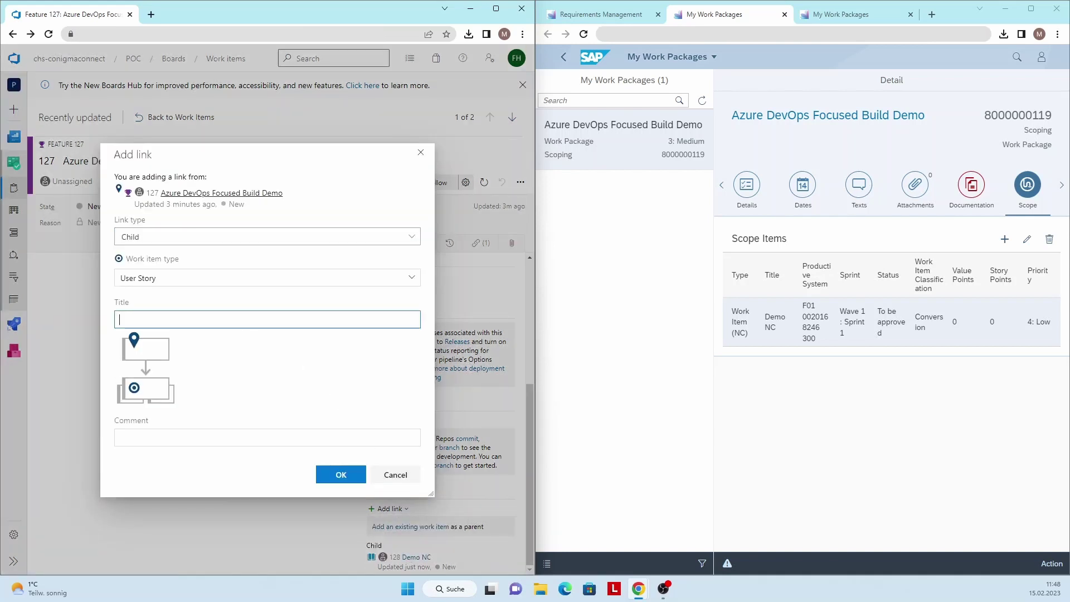
type("Demo GC")
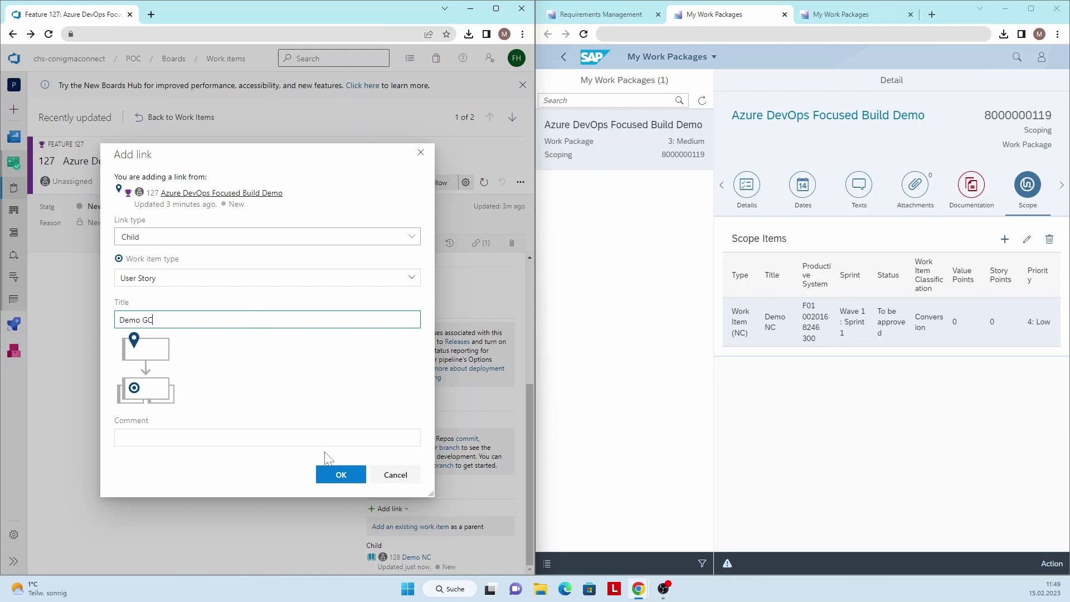
left_click(338, 475)
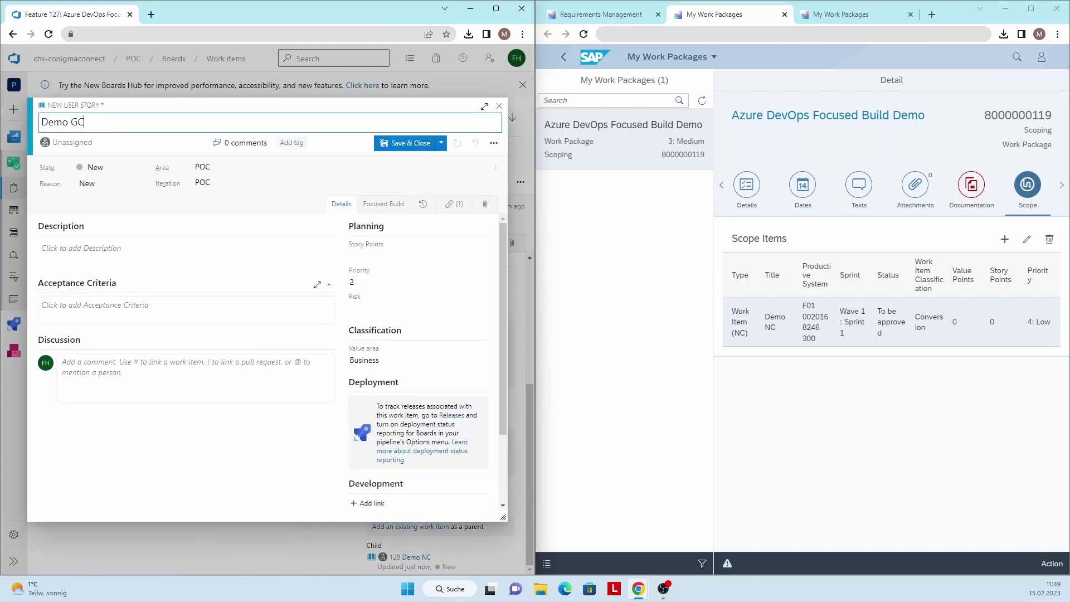
left_click(372, 207)
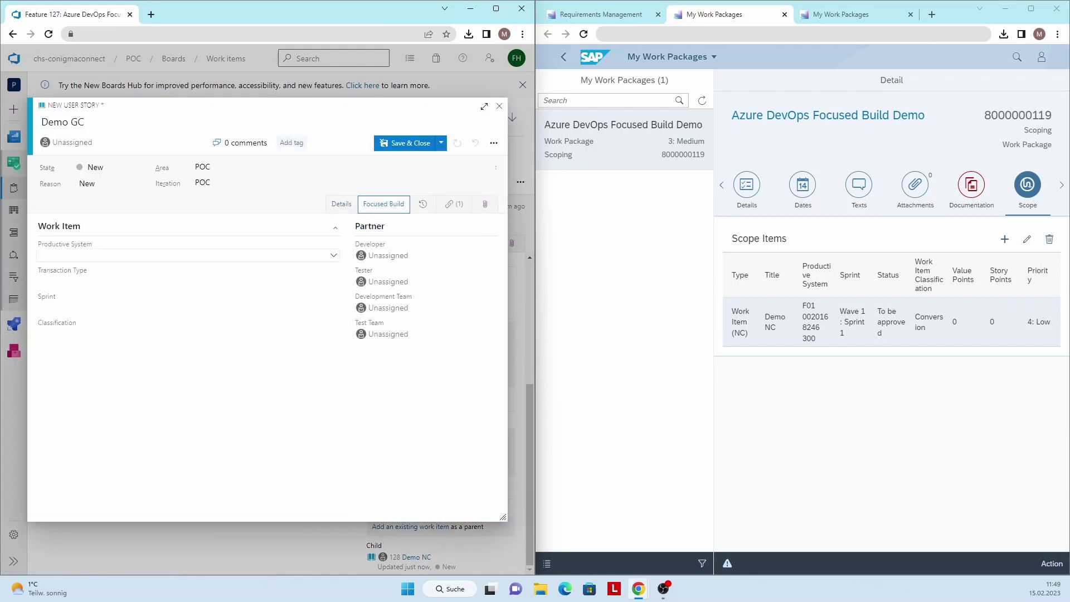
left_click(169, 257)
left_click(169, 270)
left_click(155, 282)
left_click(155, 301)
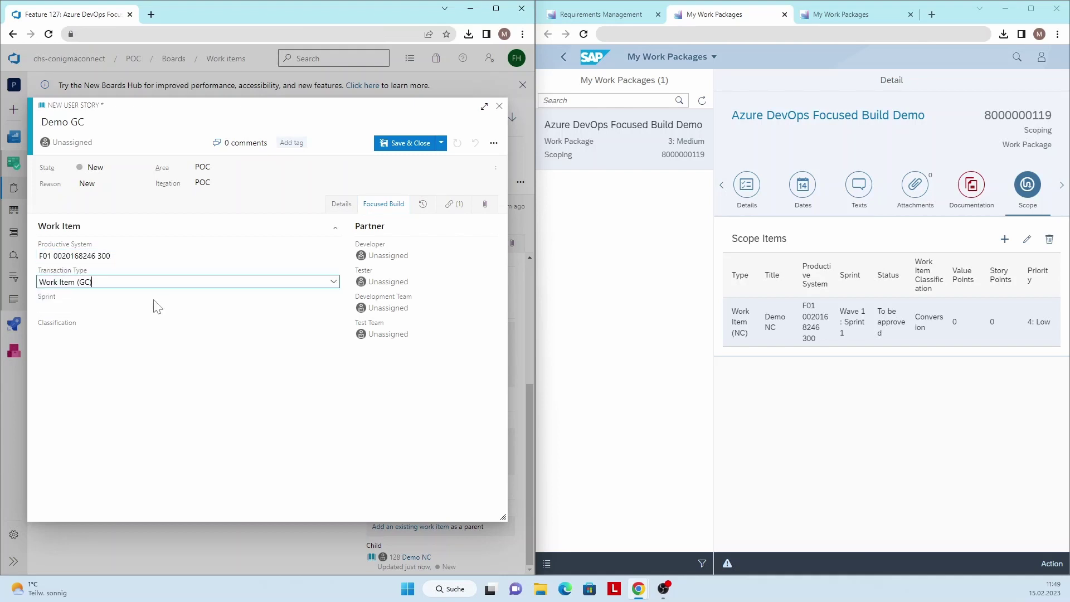
left_click(156, 307)
left_click(143, 321)
left_click(144, 333)
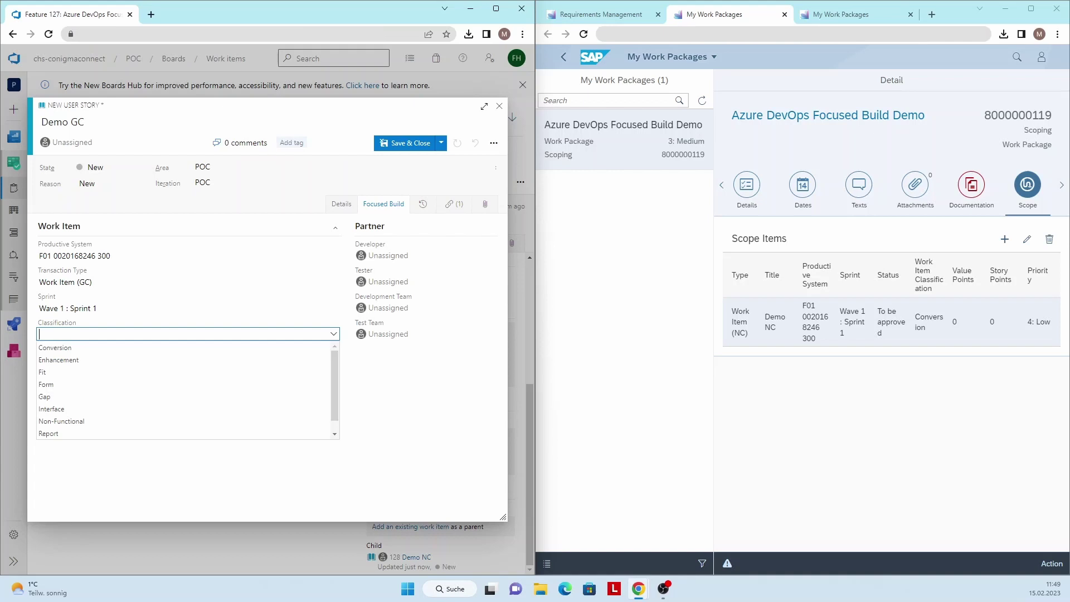
left_click(143, 361)
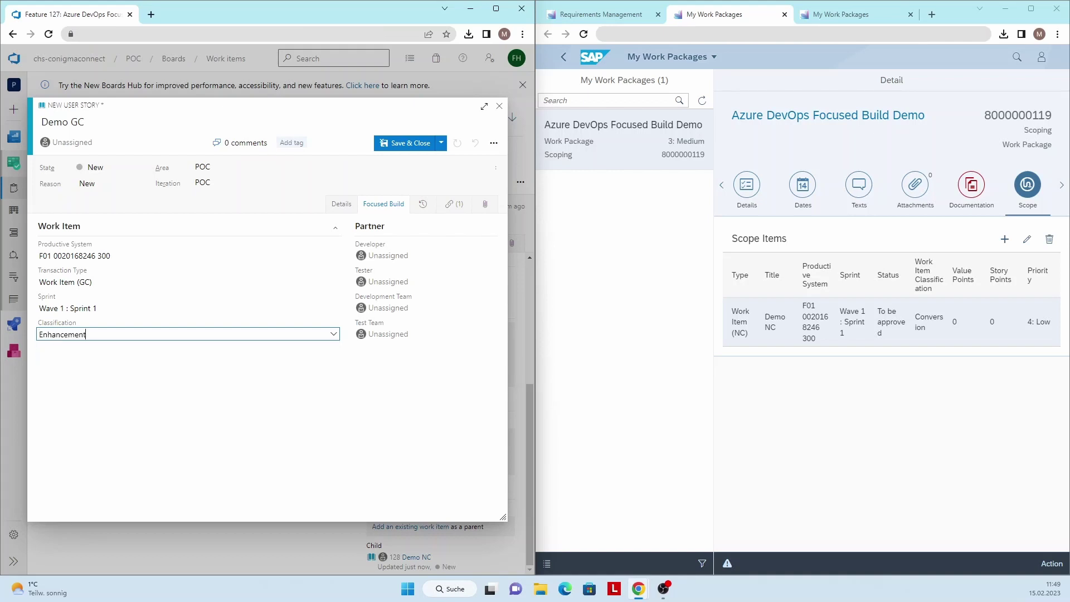
Assign Demo GC's developer and tester, and save the story
left_click(385, 256)
left_click(382, 270)
left_click(381, 281)
left_click(374, 296)
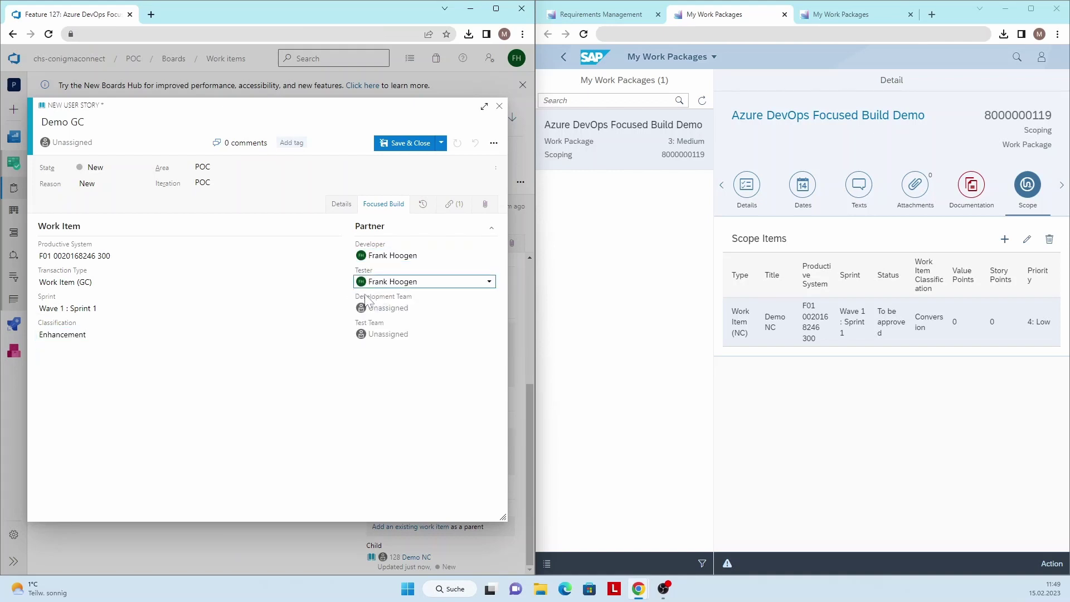
key("ctrl+s")
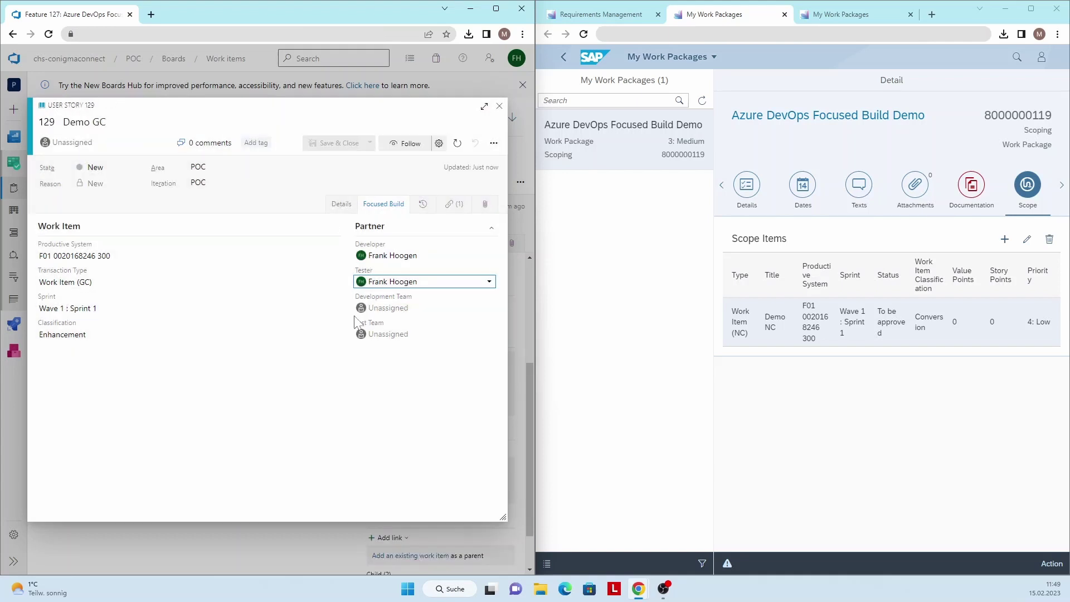
left_click(748, 392)
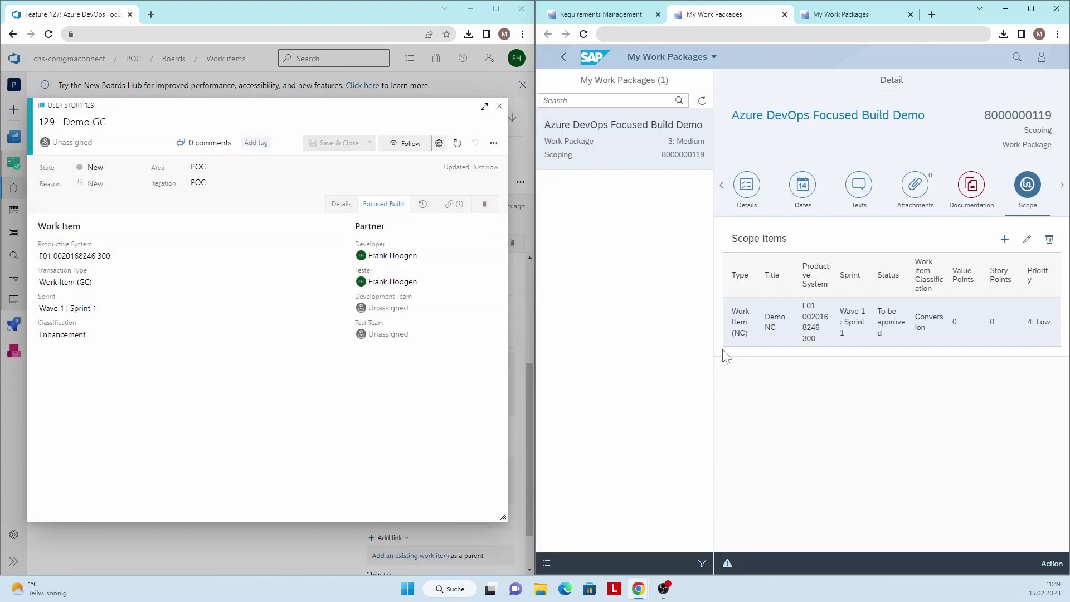
left_click(685, 153)
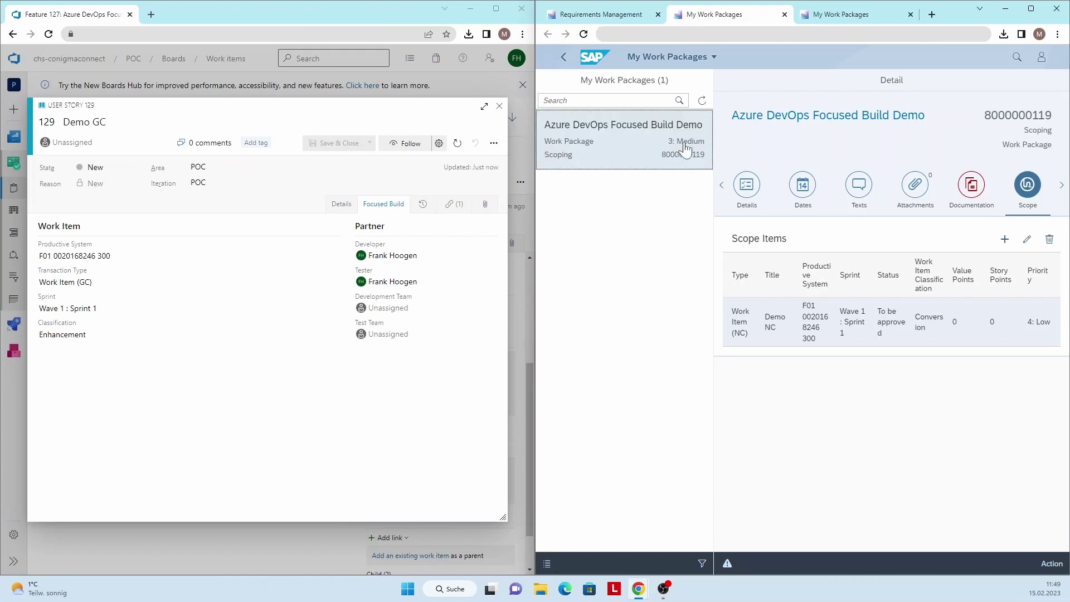
left_click(707, 104)
left_click(1027, 187)
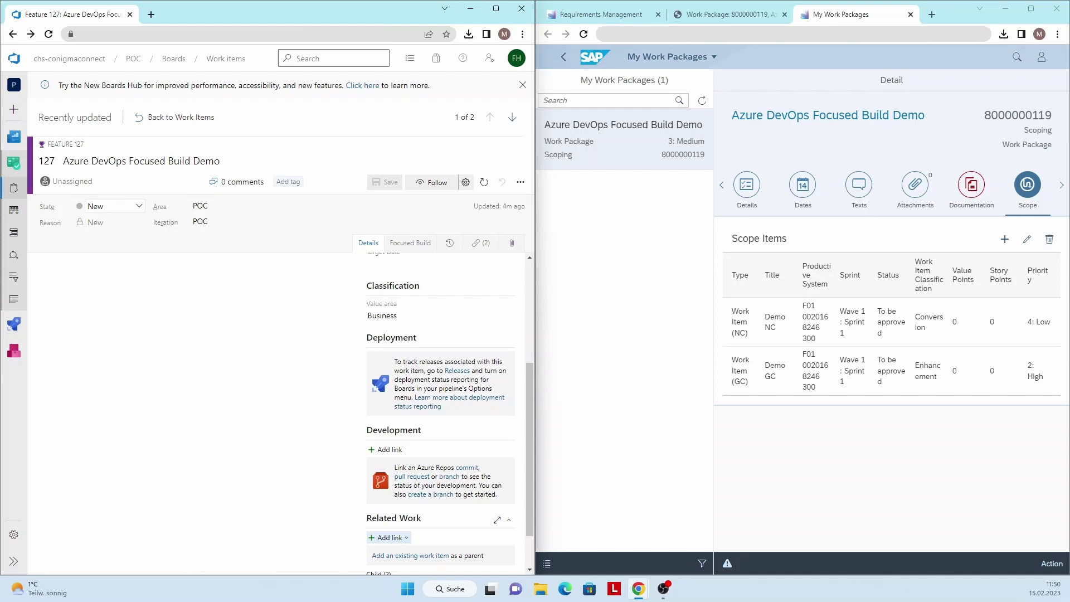
Set feature 127's state to Active, save, and check the synced statuses in the work package
left_click(111, 207)
left_click(112, 235)
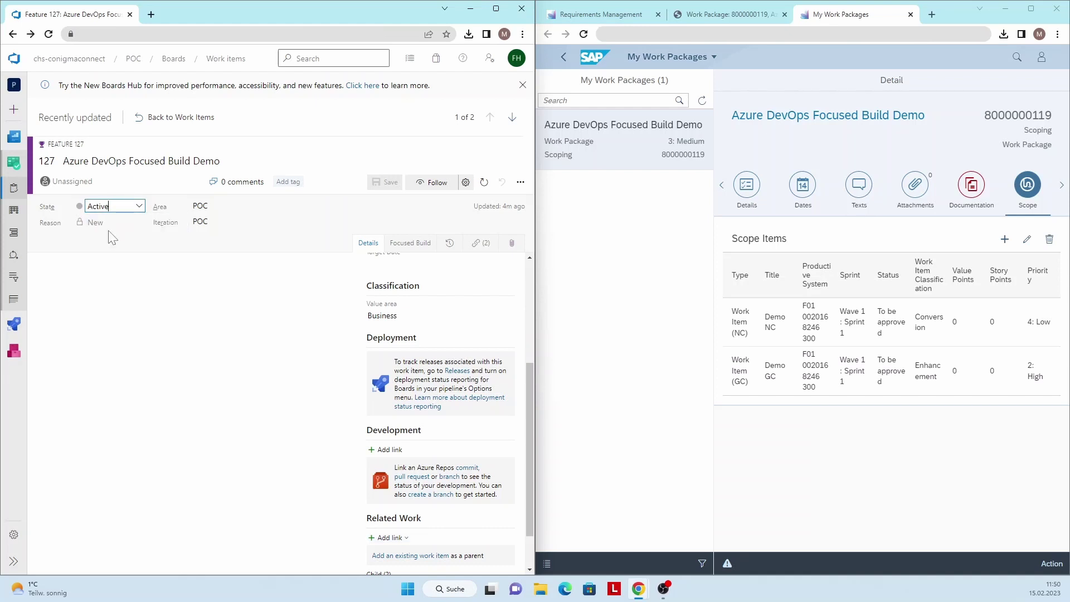
key("ctrl+s")
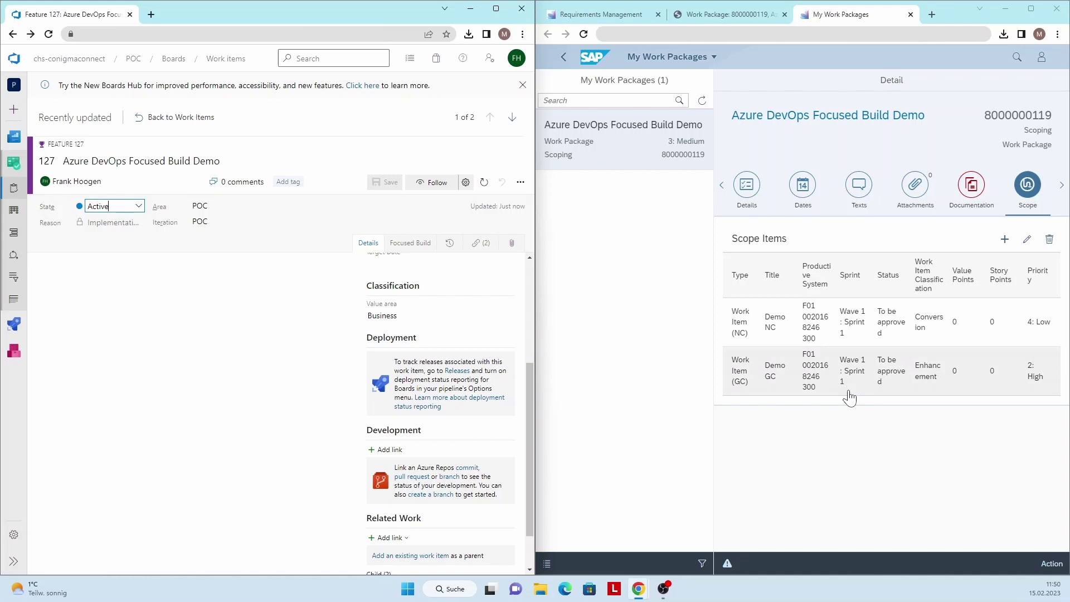
left_click(1038, 184)
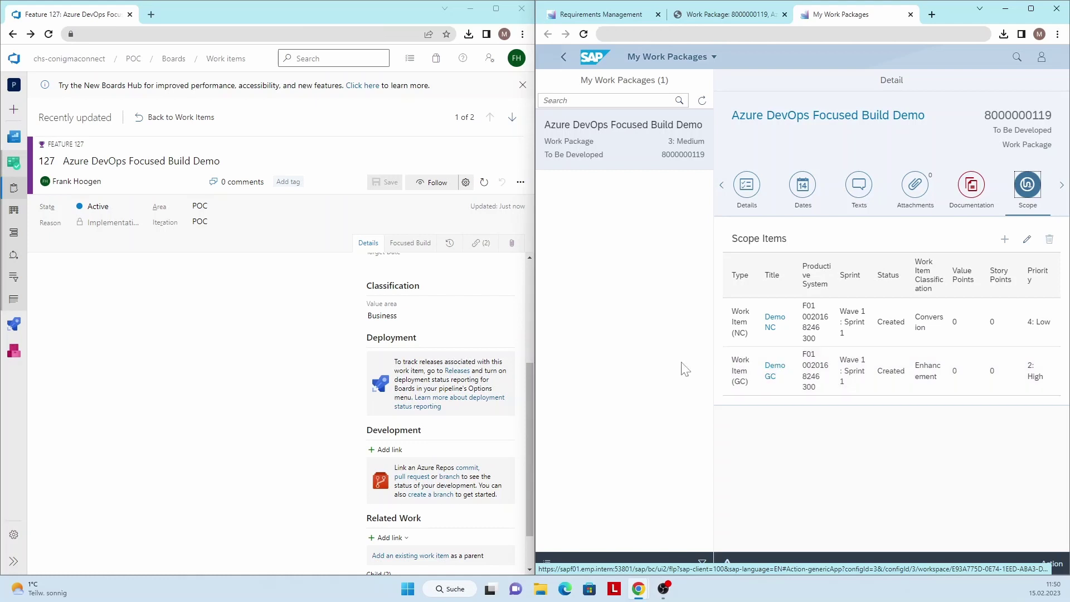
scroll(519, 373, "down", 1)
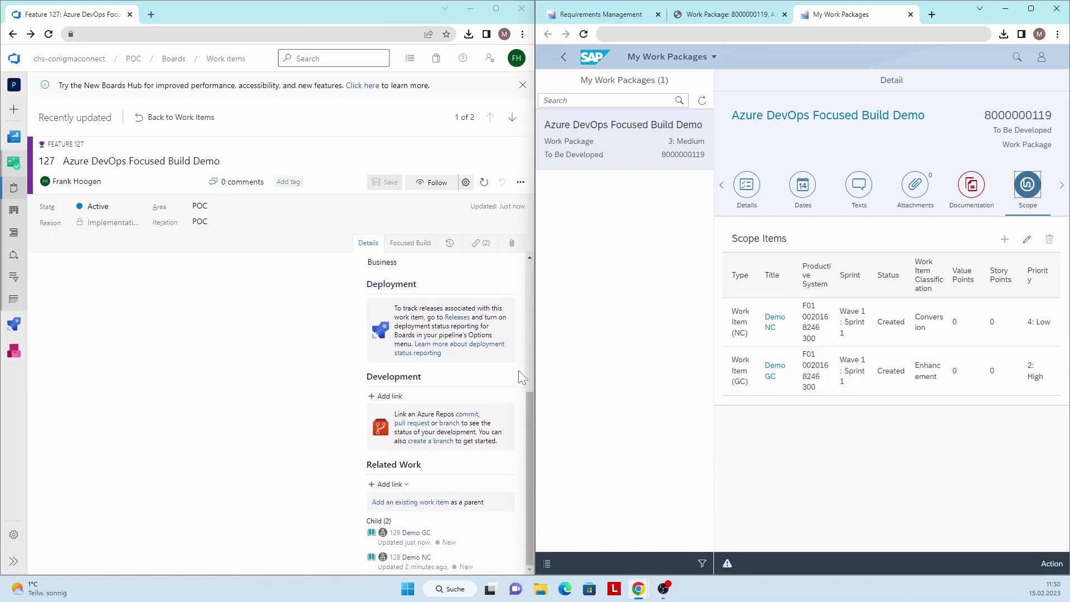
Change user story 128 Demo NC's state to Active, save it, and close it
left_click(405, 557)
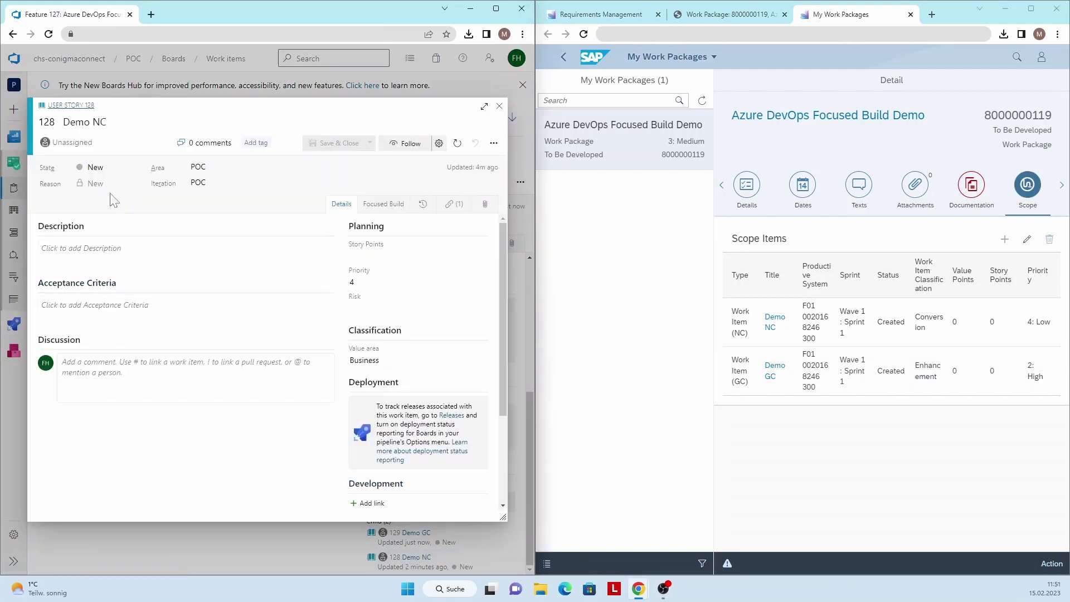
left_click(100, 168)
left_click(95, 190)
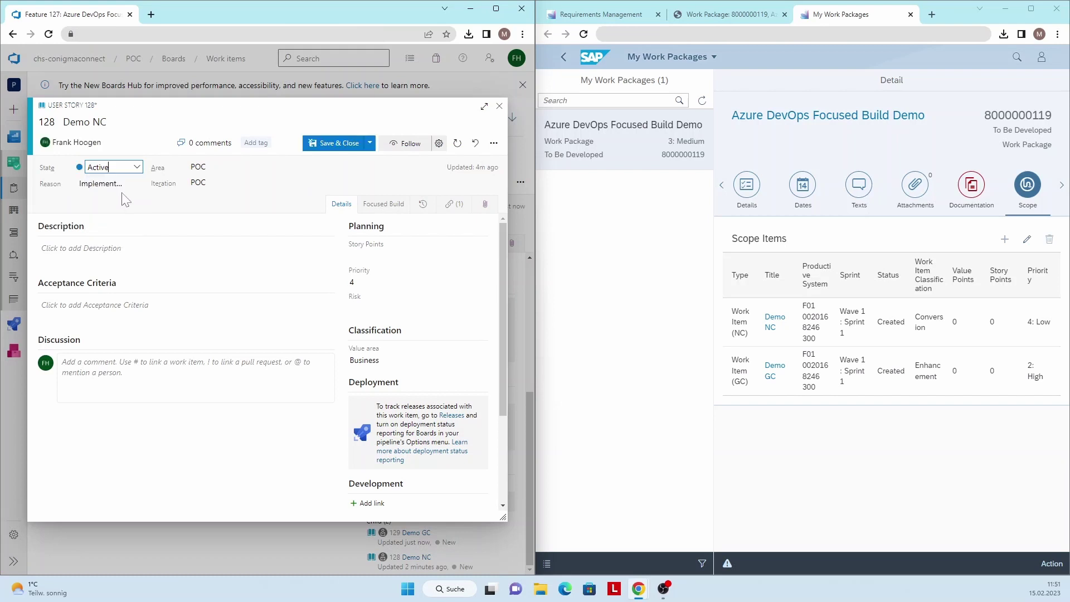
left_click(319, 146)
left_click(771, 371)
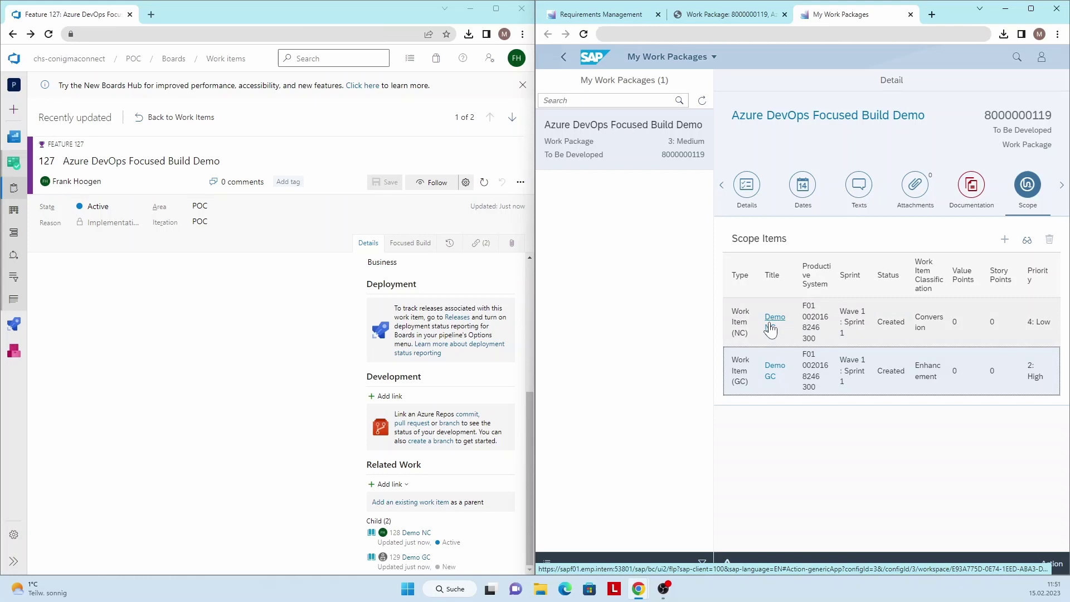